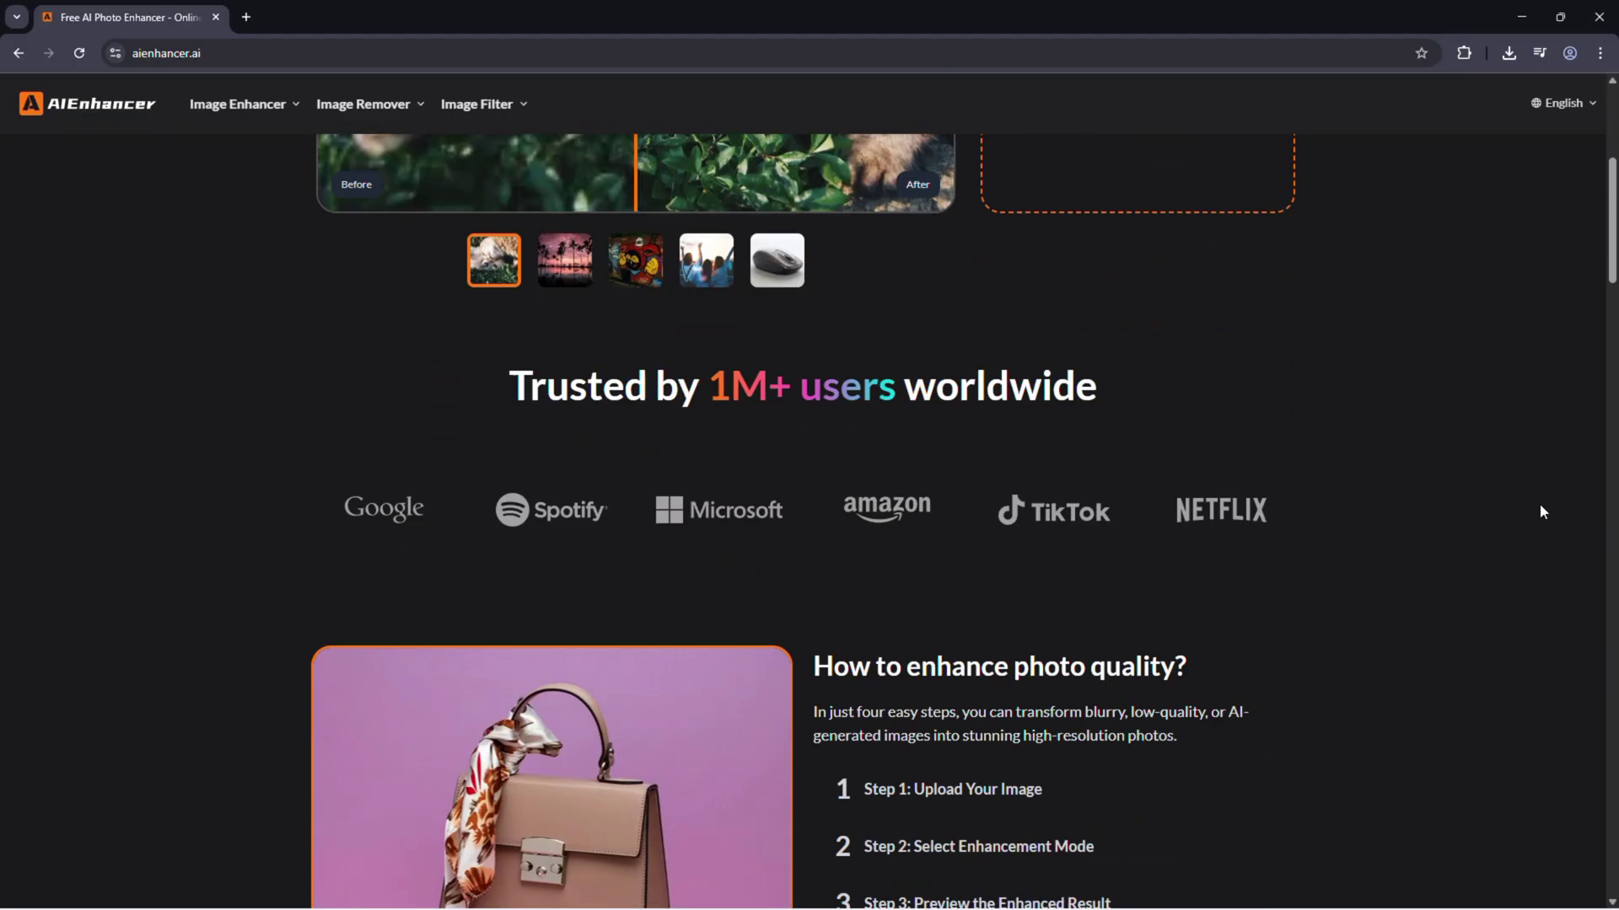
scroll(1539, 503, down, 6)
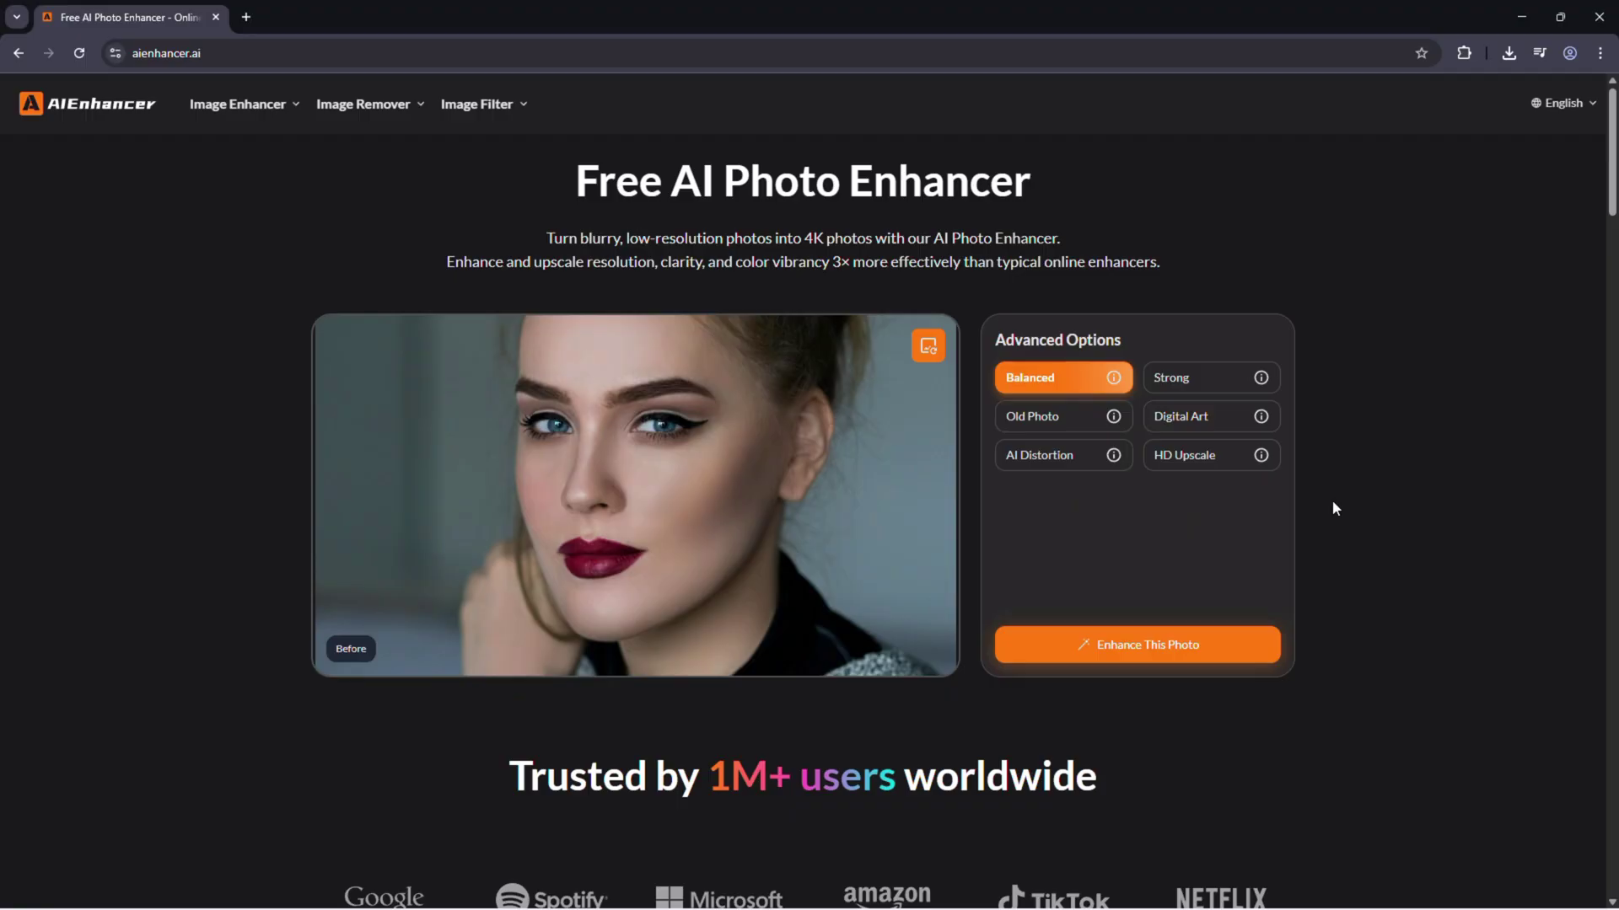
Return to the top of the homepage with the Free AI Photo Enhancer hero and upload box.
click(1131, 650)
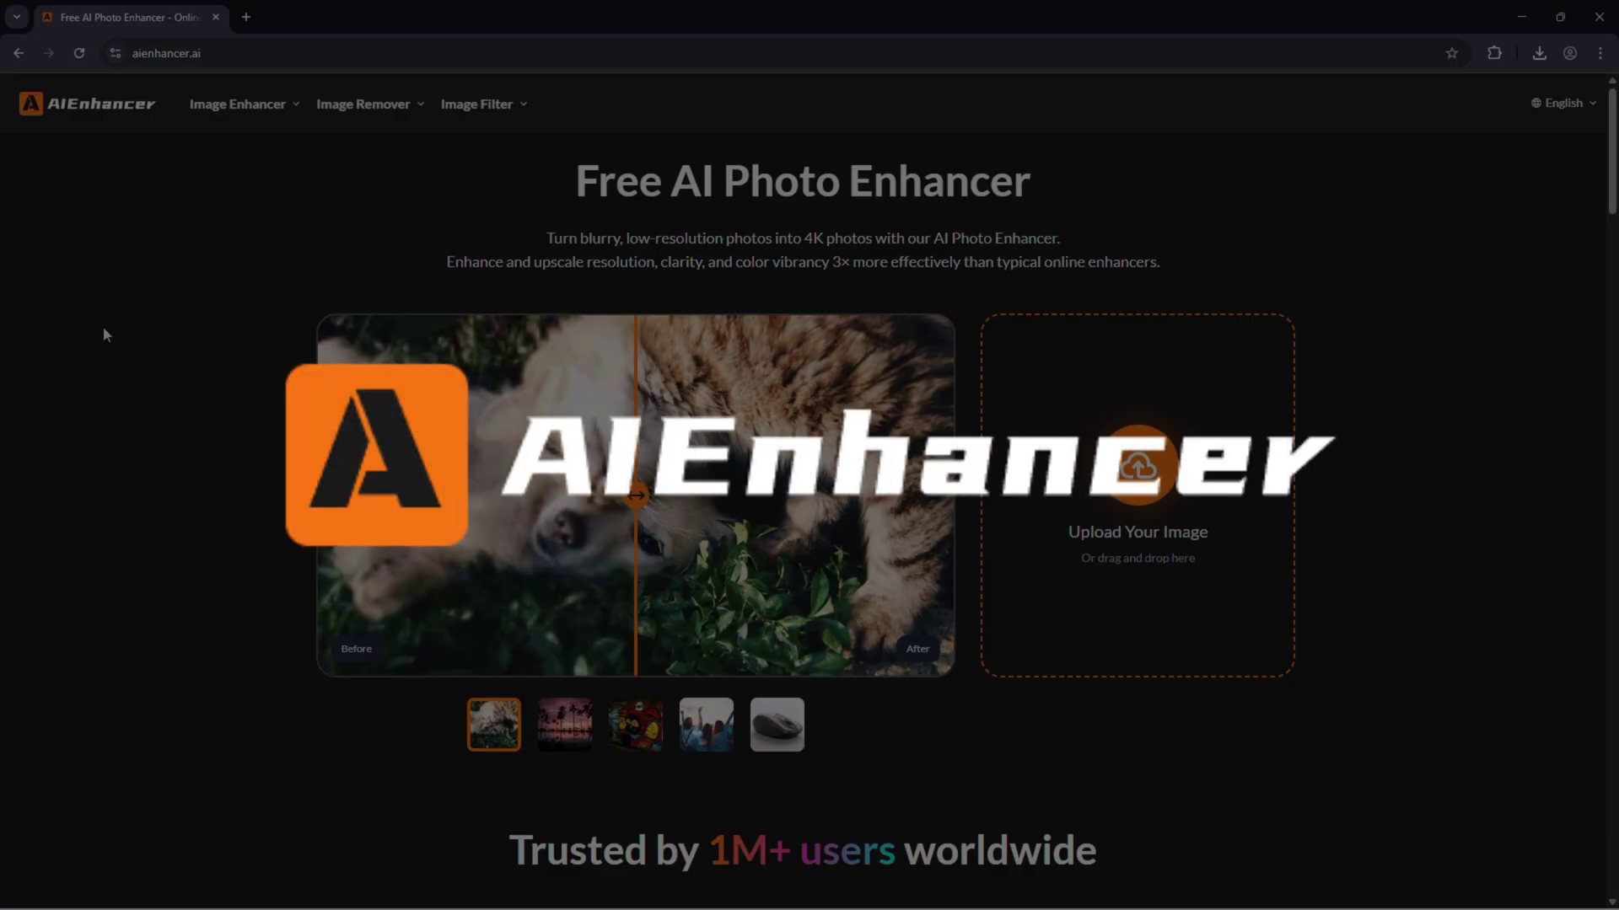
scroll(68, 339, down, 5)
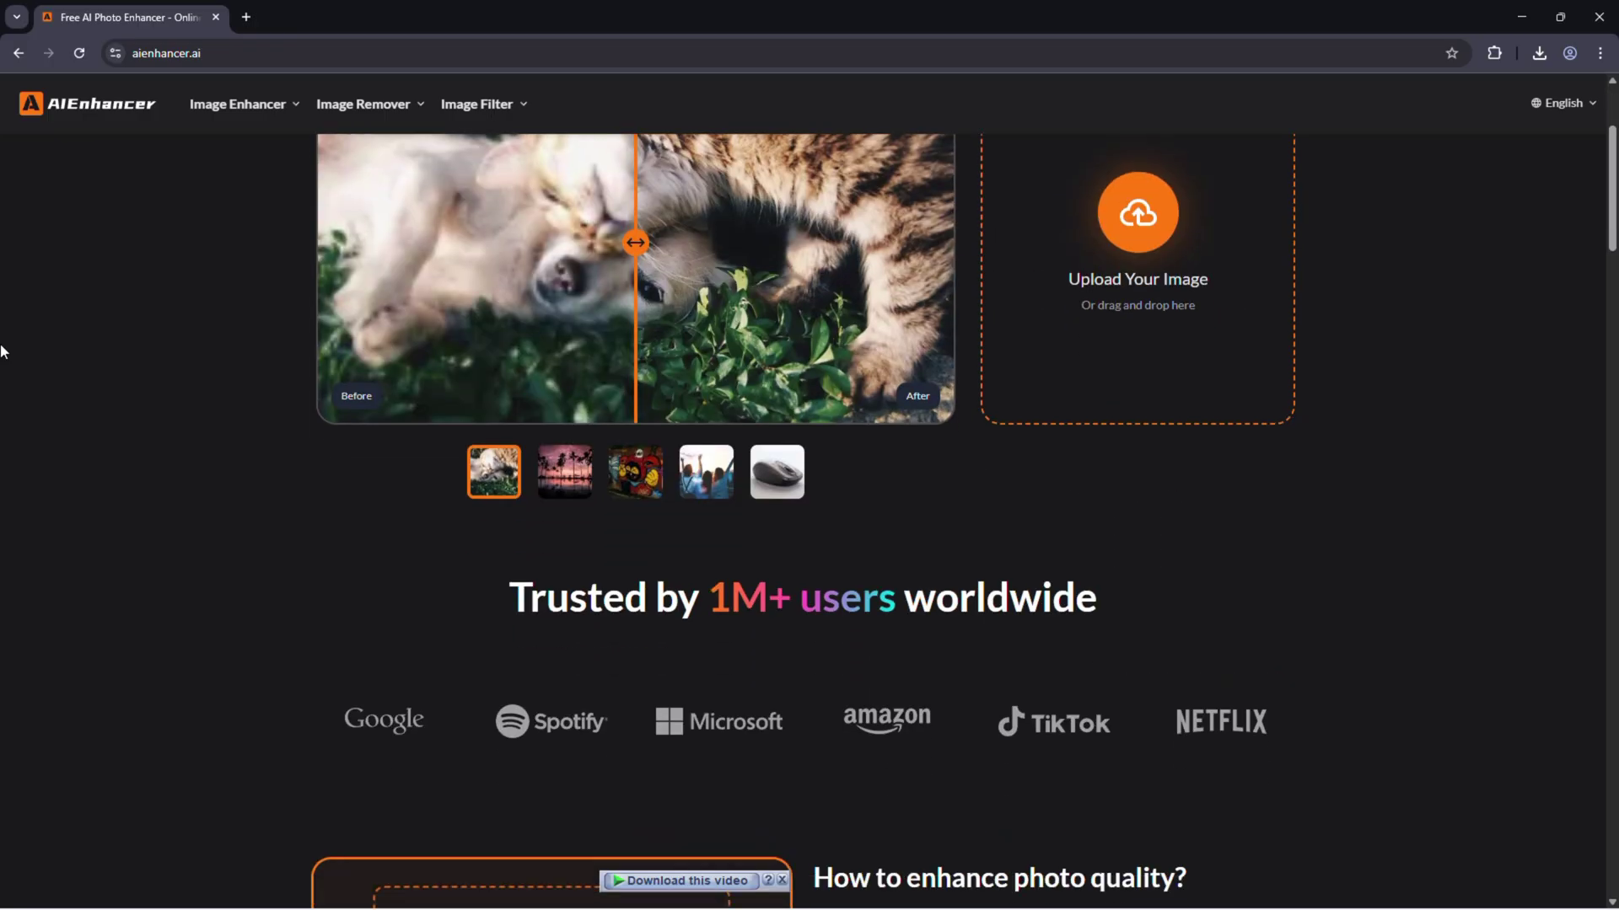
scroll(0, 352, down, 6)
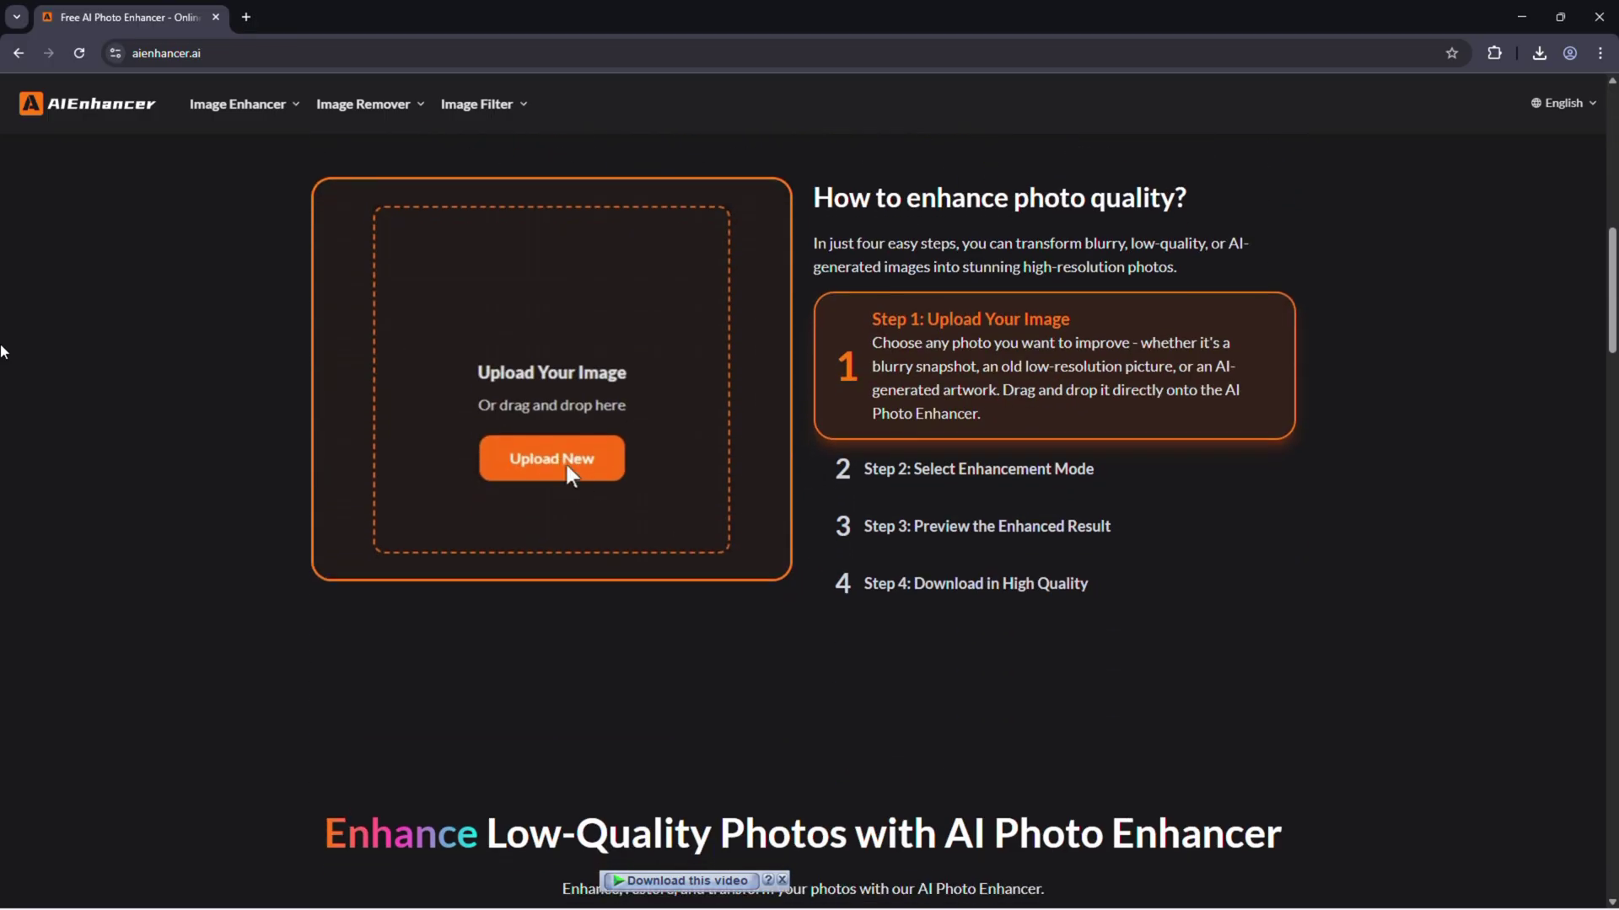
scroll(0, 352, down, 4)
scroll(1, 352, down, 15)
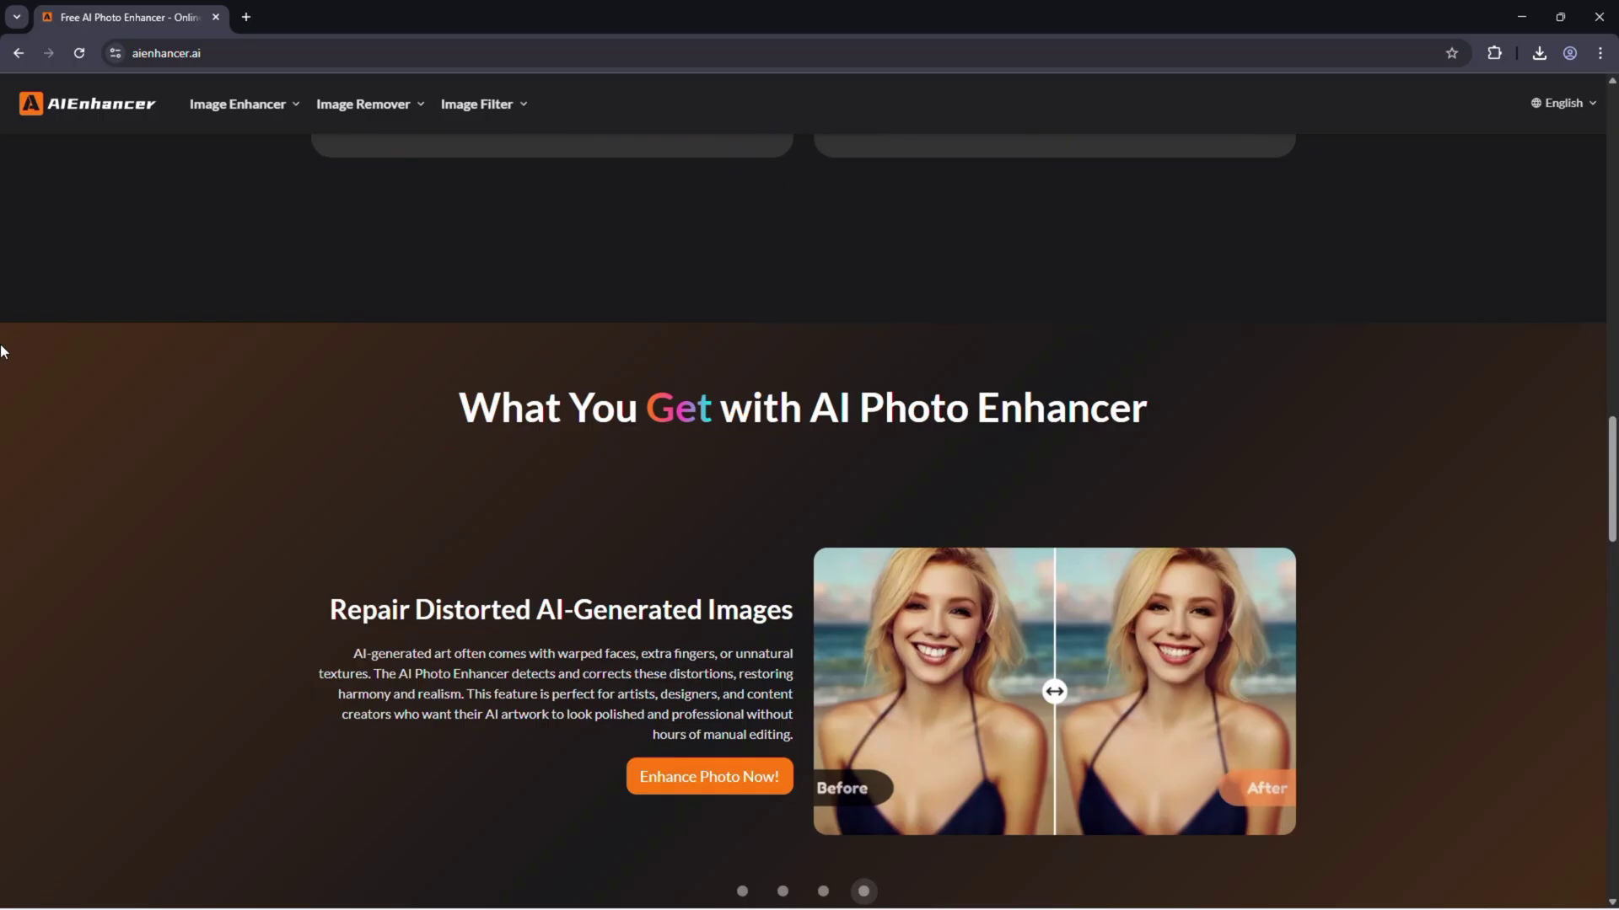
scroll(1, 352, down, 13)
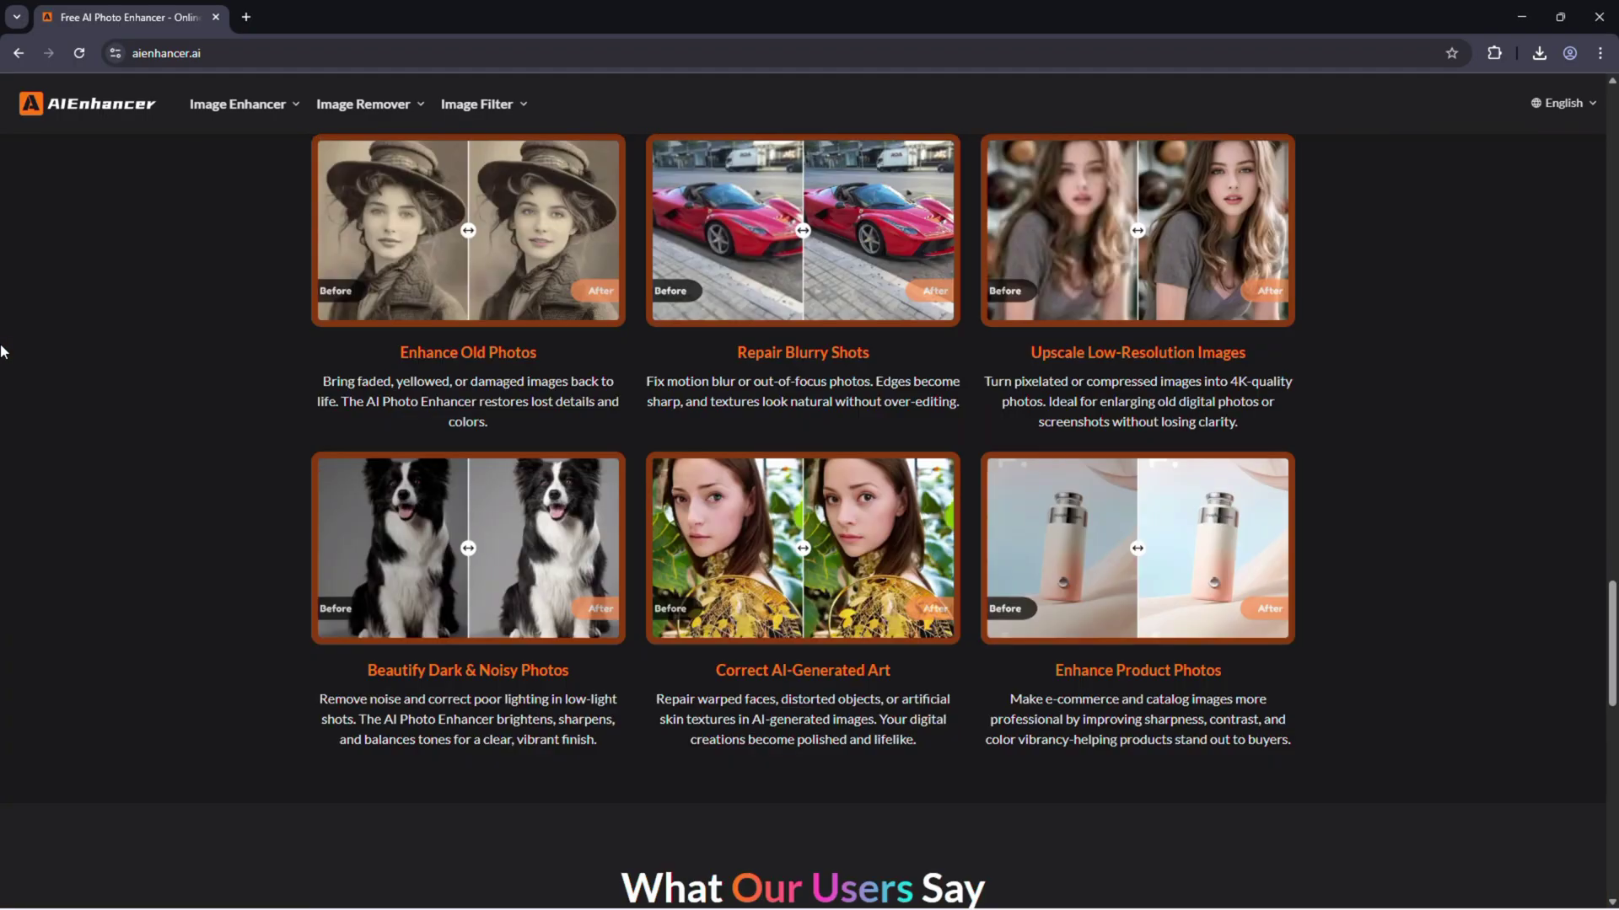
scroll(0, 351, up, 4)
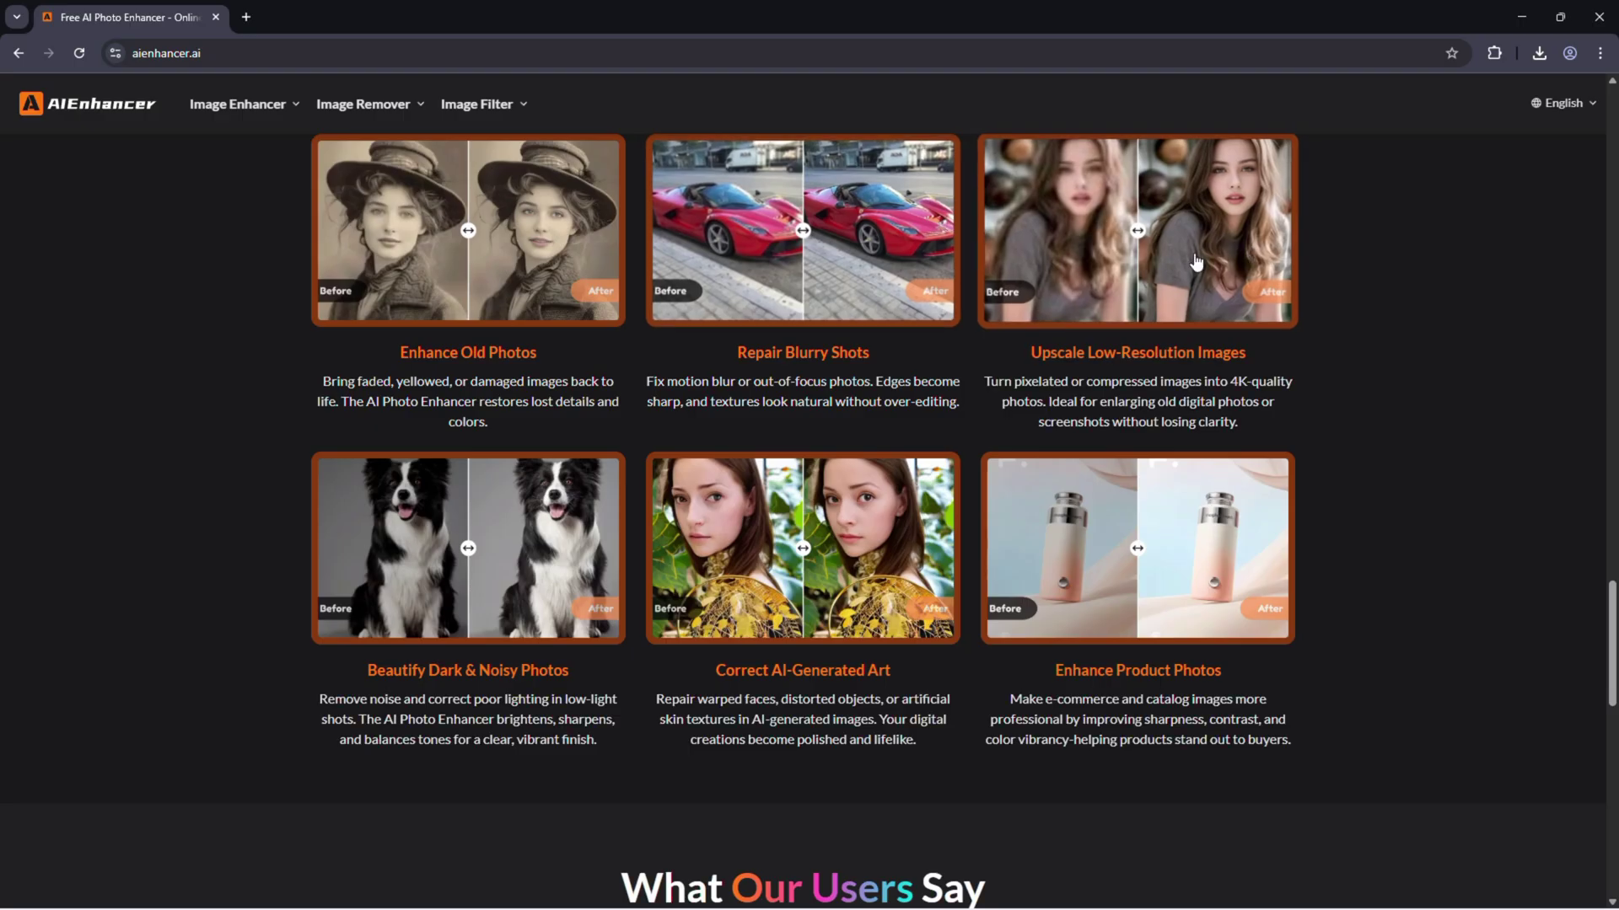
scroll(1197, 261, up, 1)
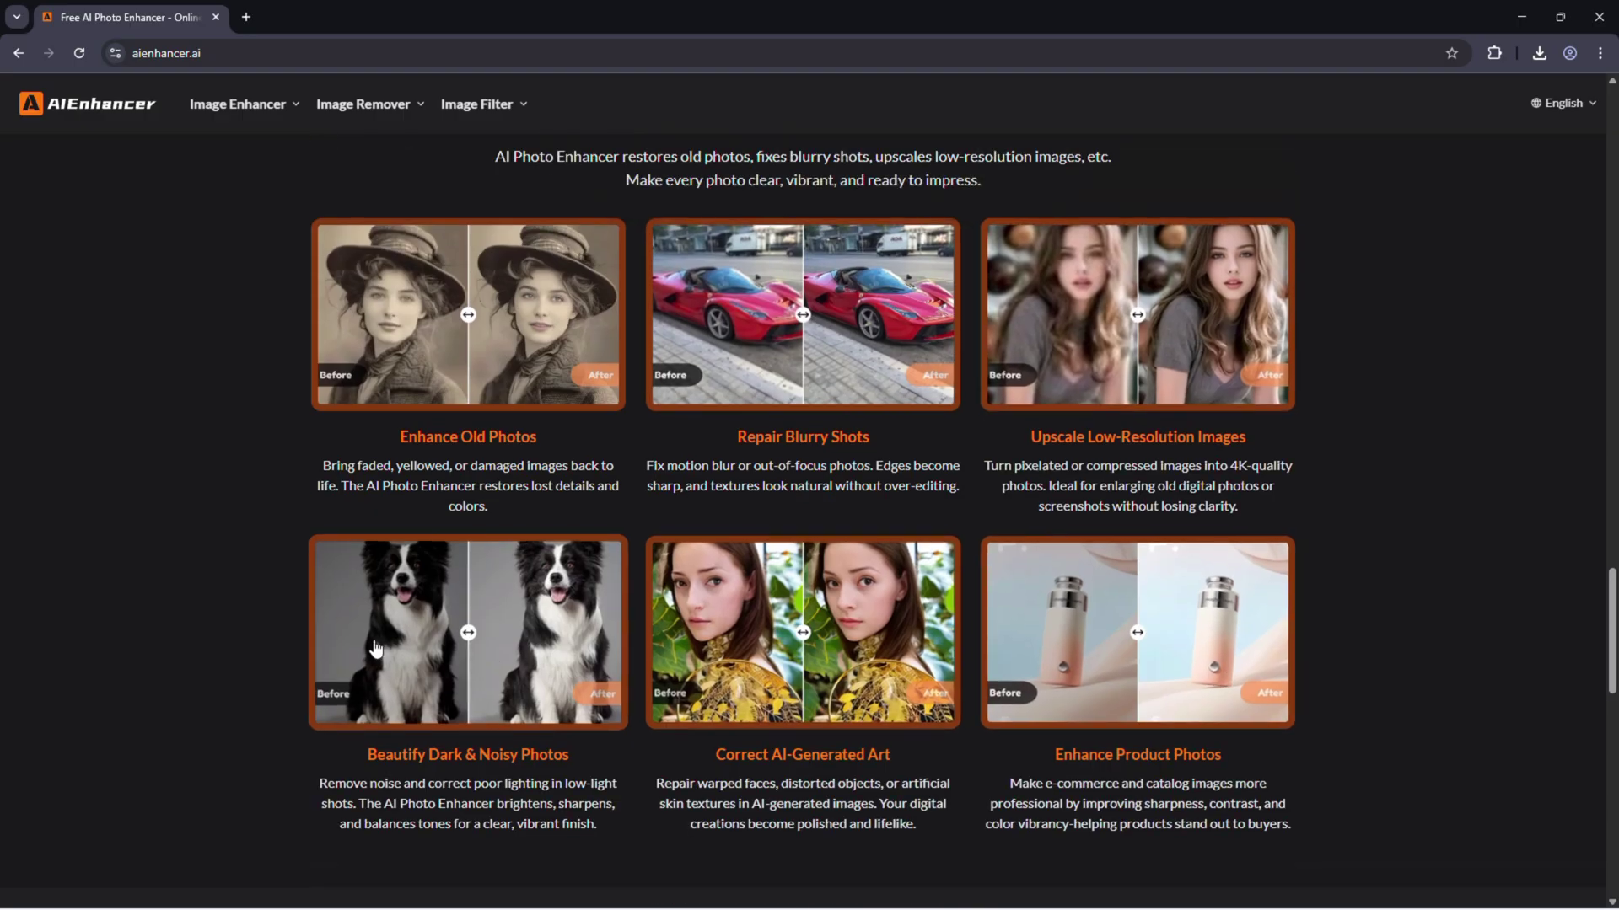
scroll(224, 615, down, 15)
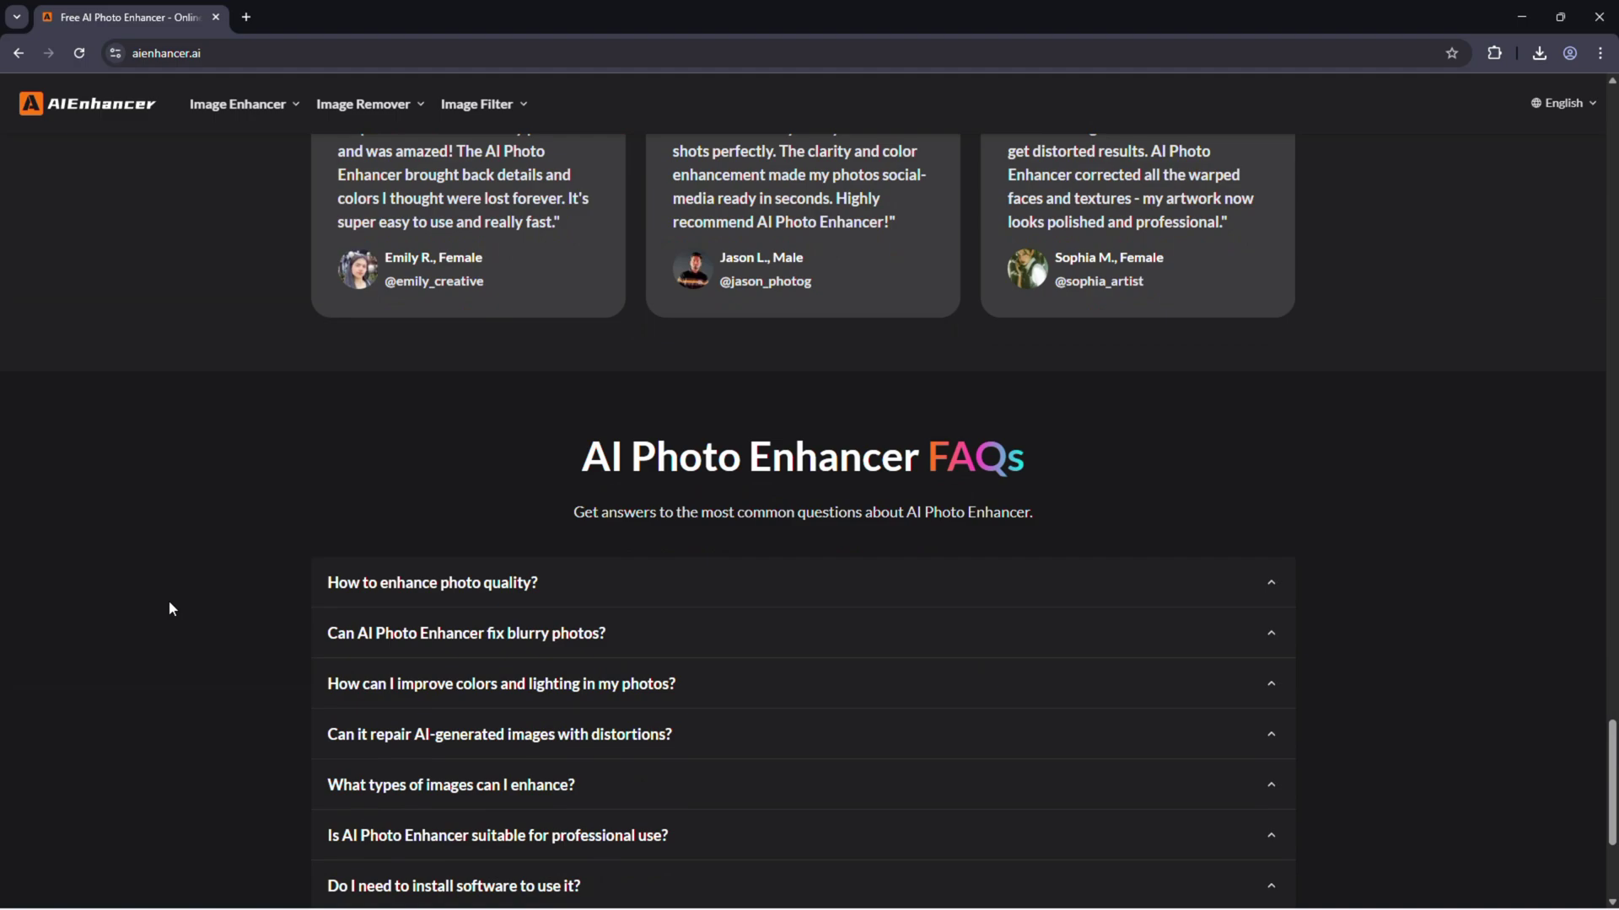
scroll(169, 601, up, 15)
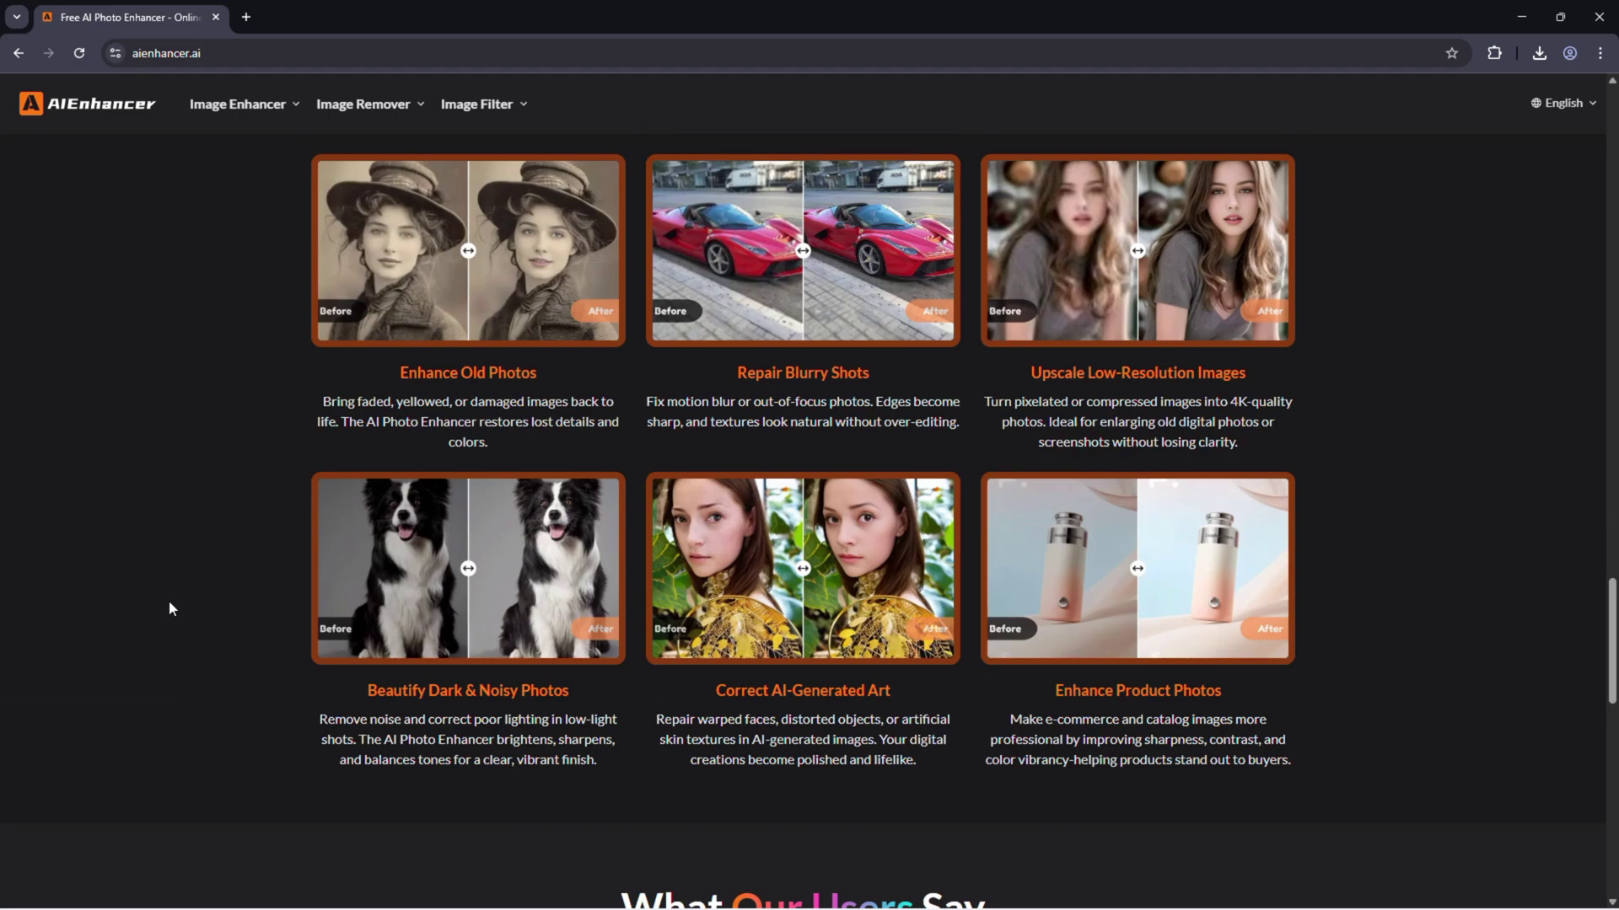
scroll(170, 602, up, 15)
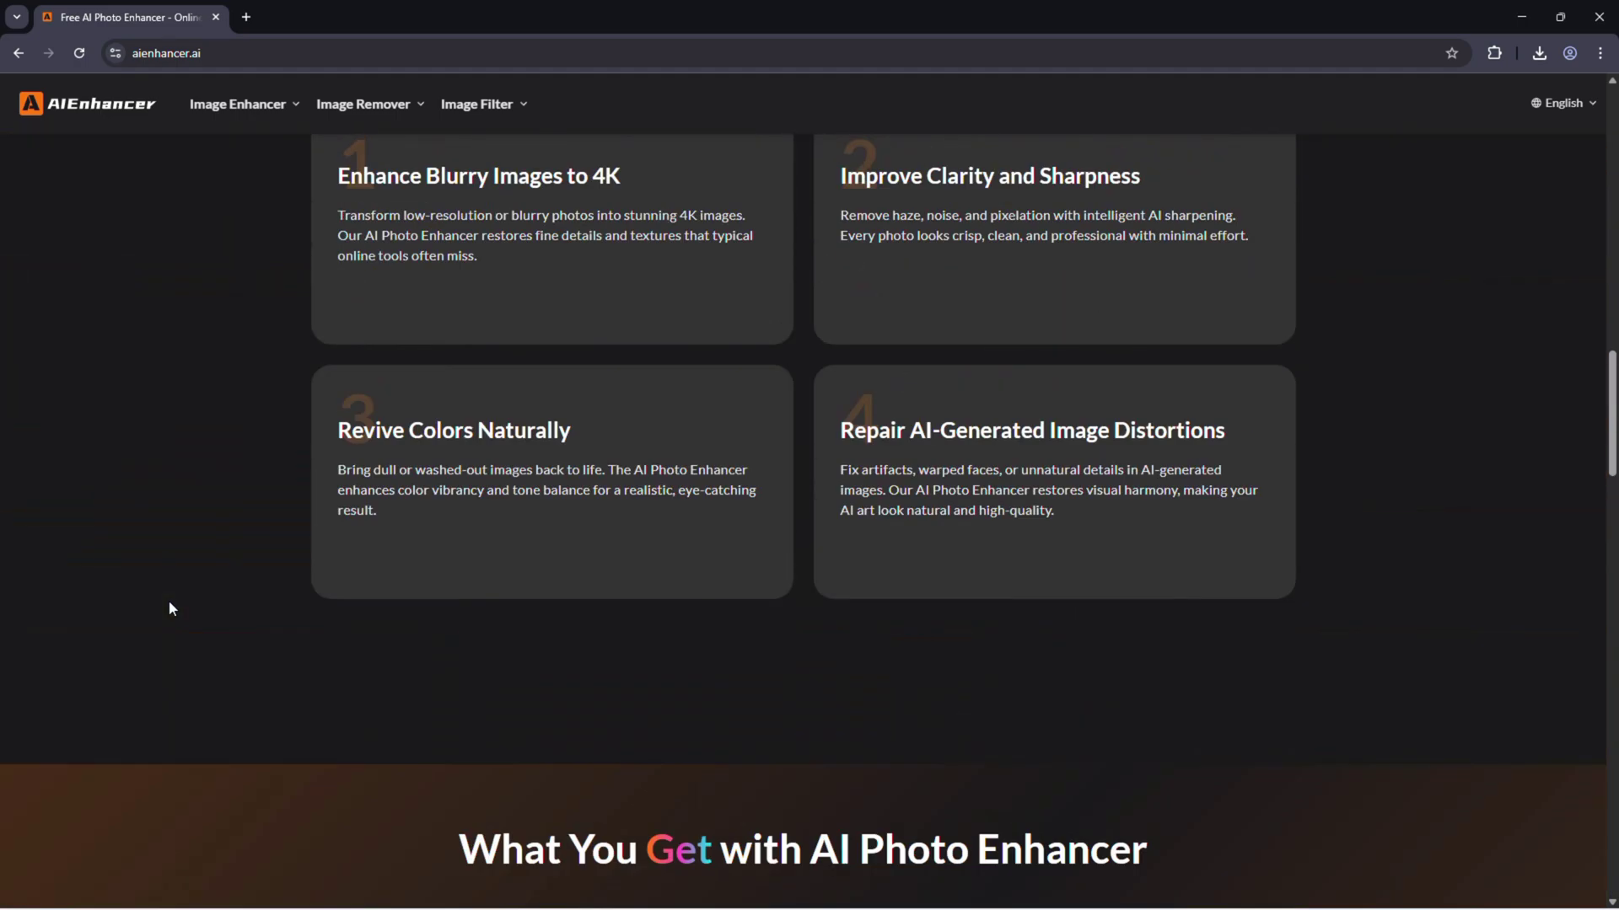
scroll(168, 602, up, 10)
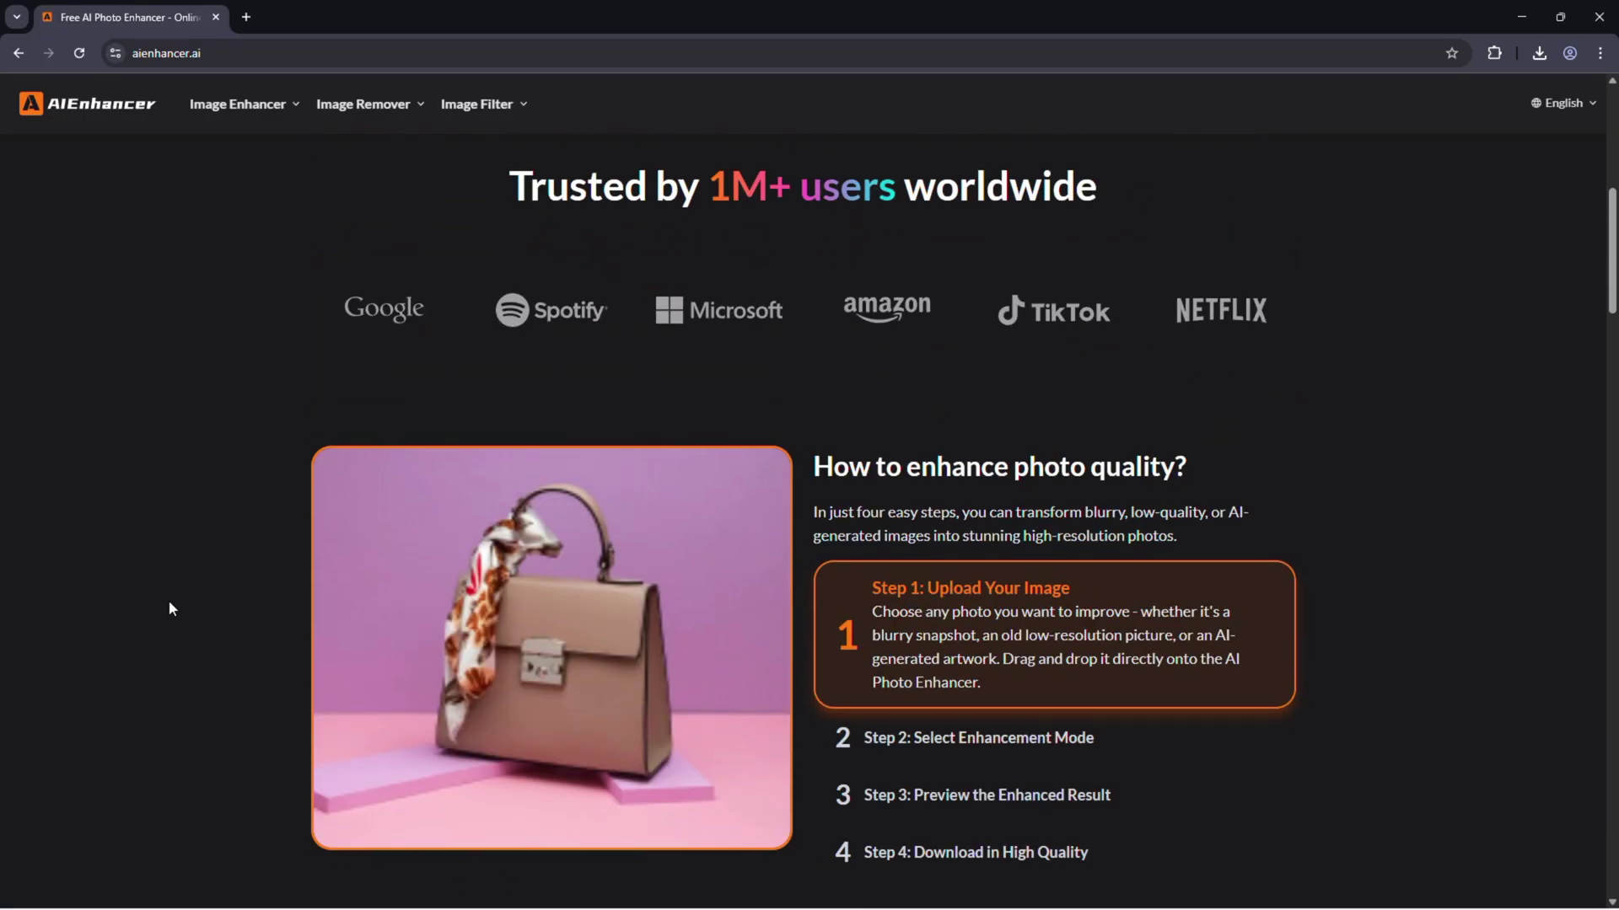
scroll(168, 602, up, 2)
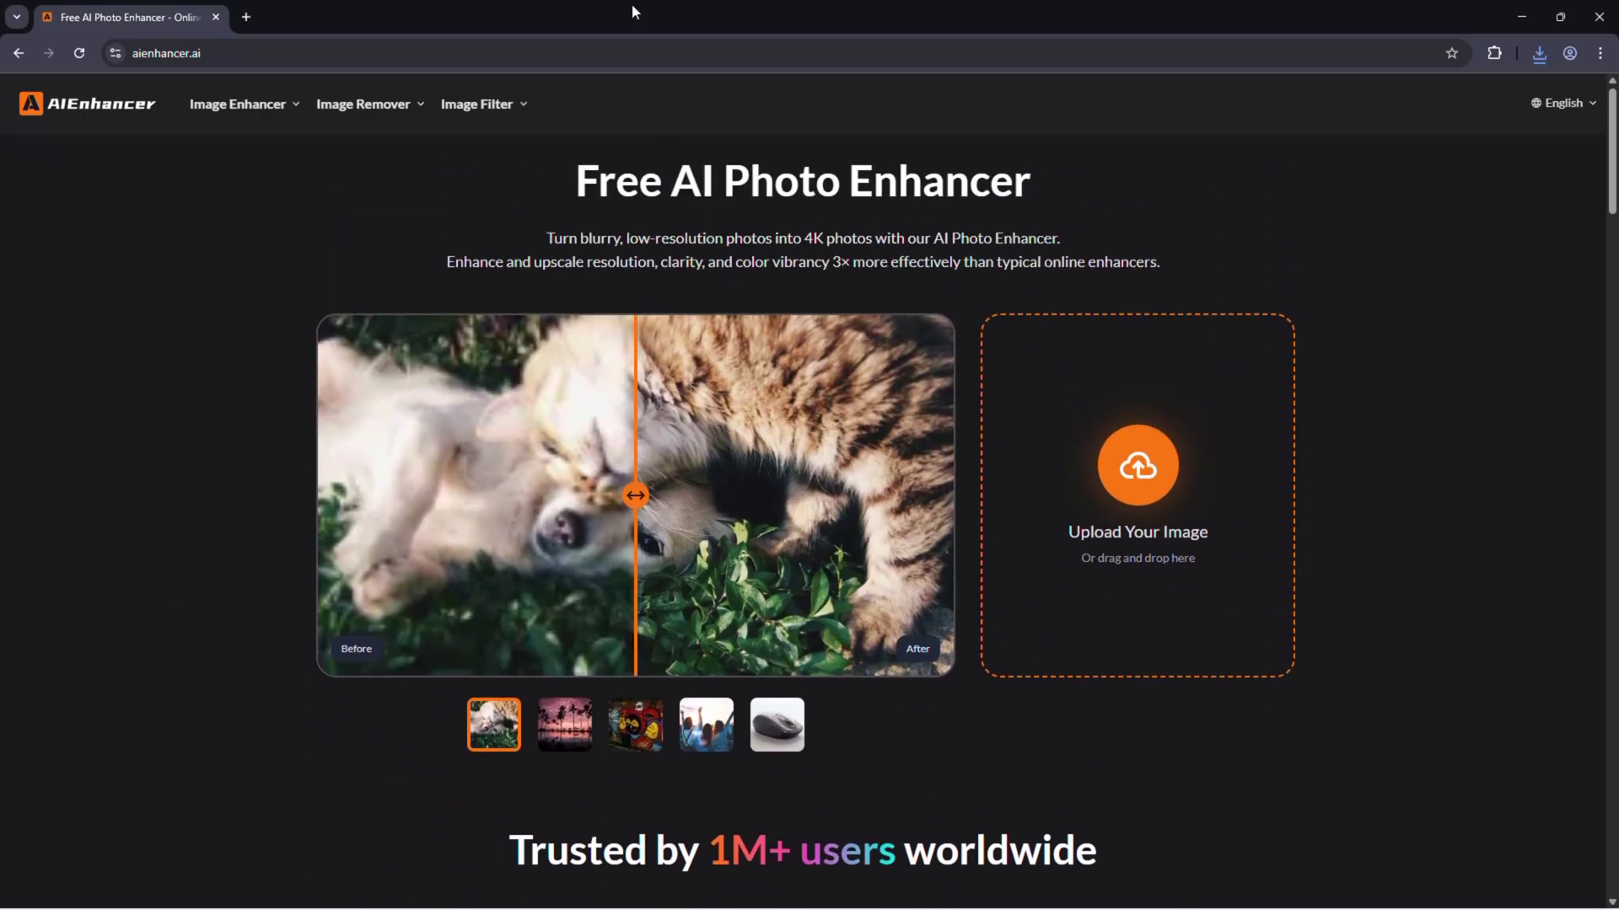
Load the portrait photo, choose HD Upscale in Advanced Options, and enhance it.
drag(624, 10, 1265, 557)
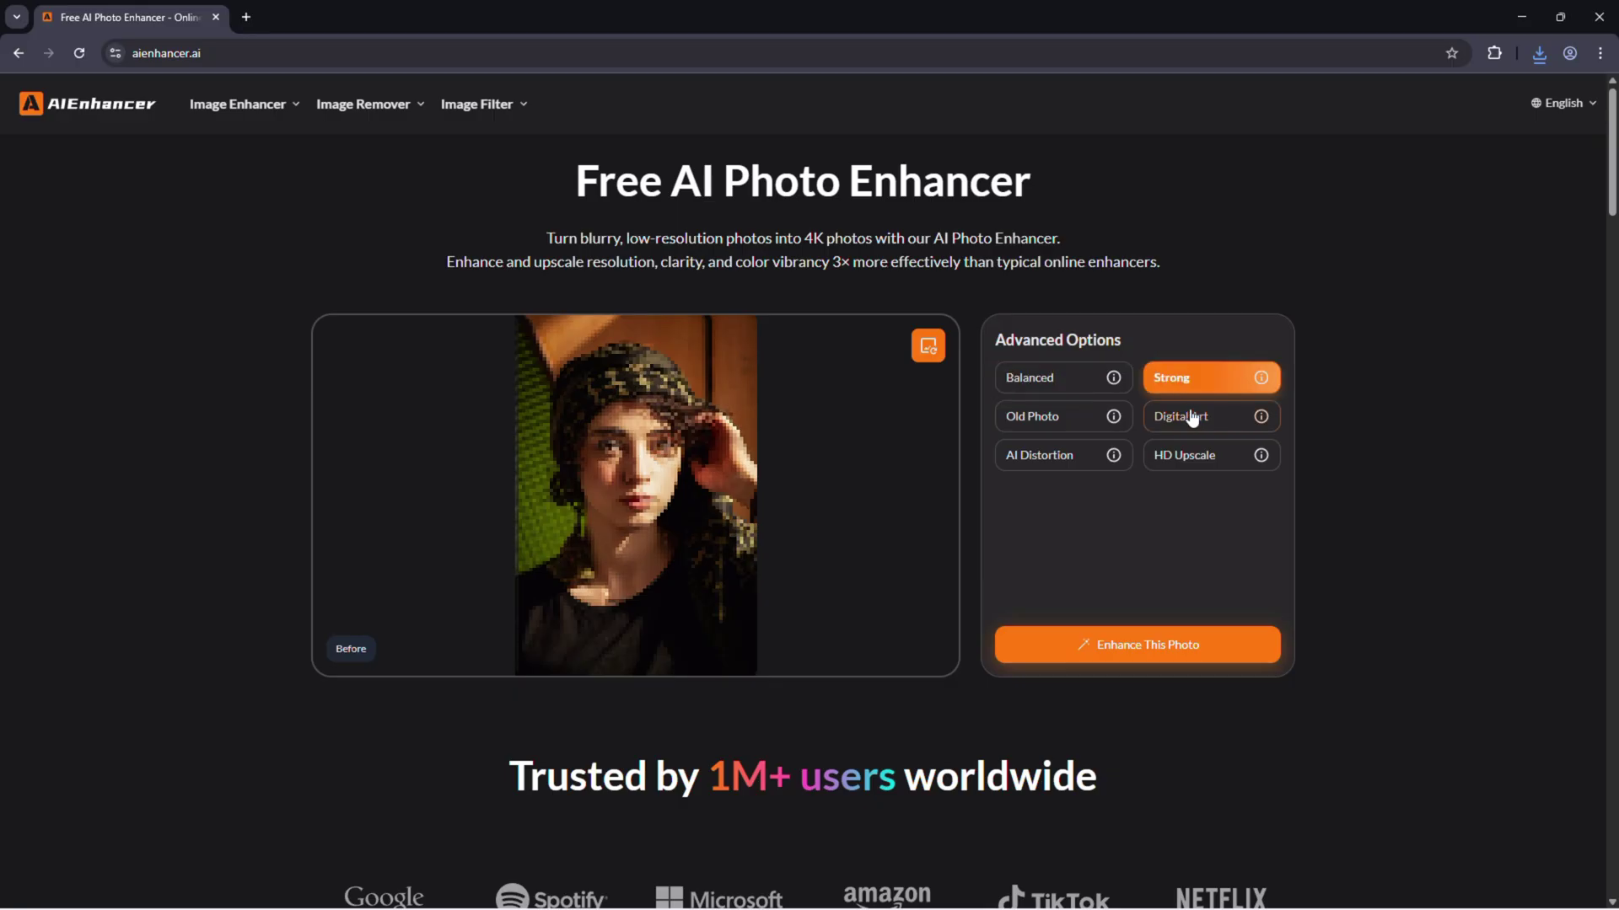
click(1060, 460)
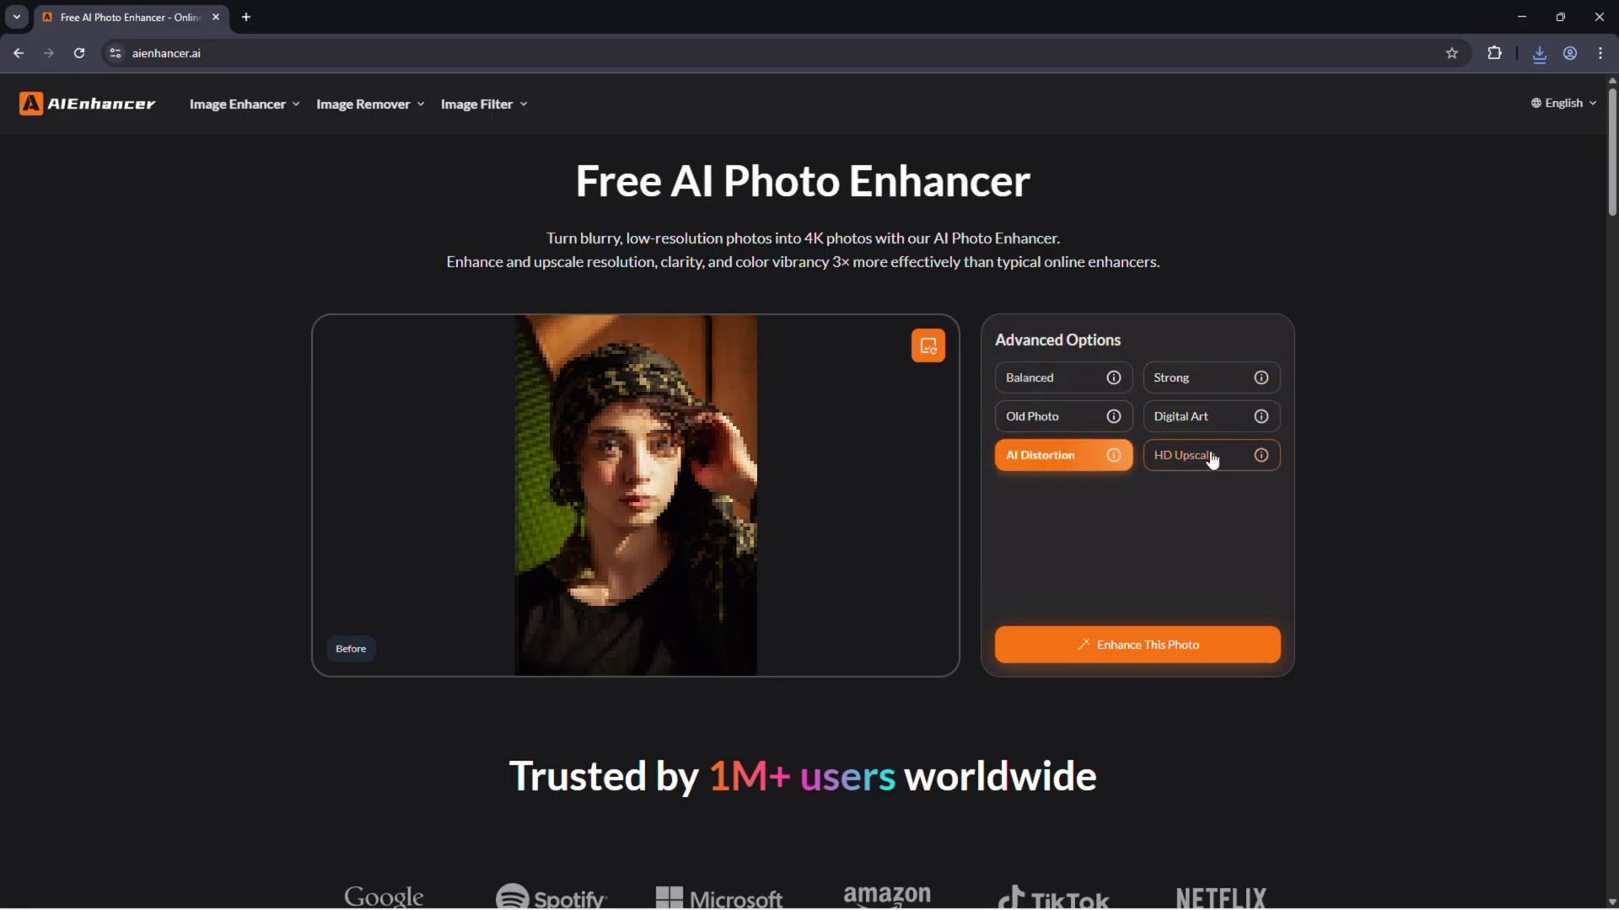
click(1140, 648)
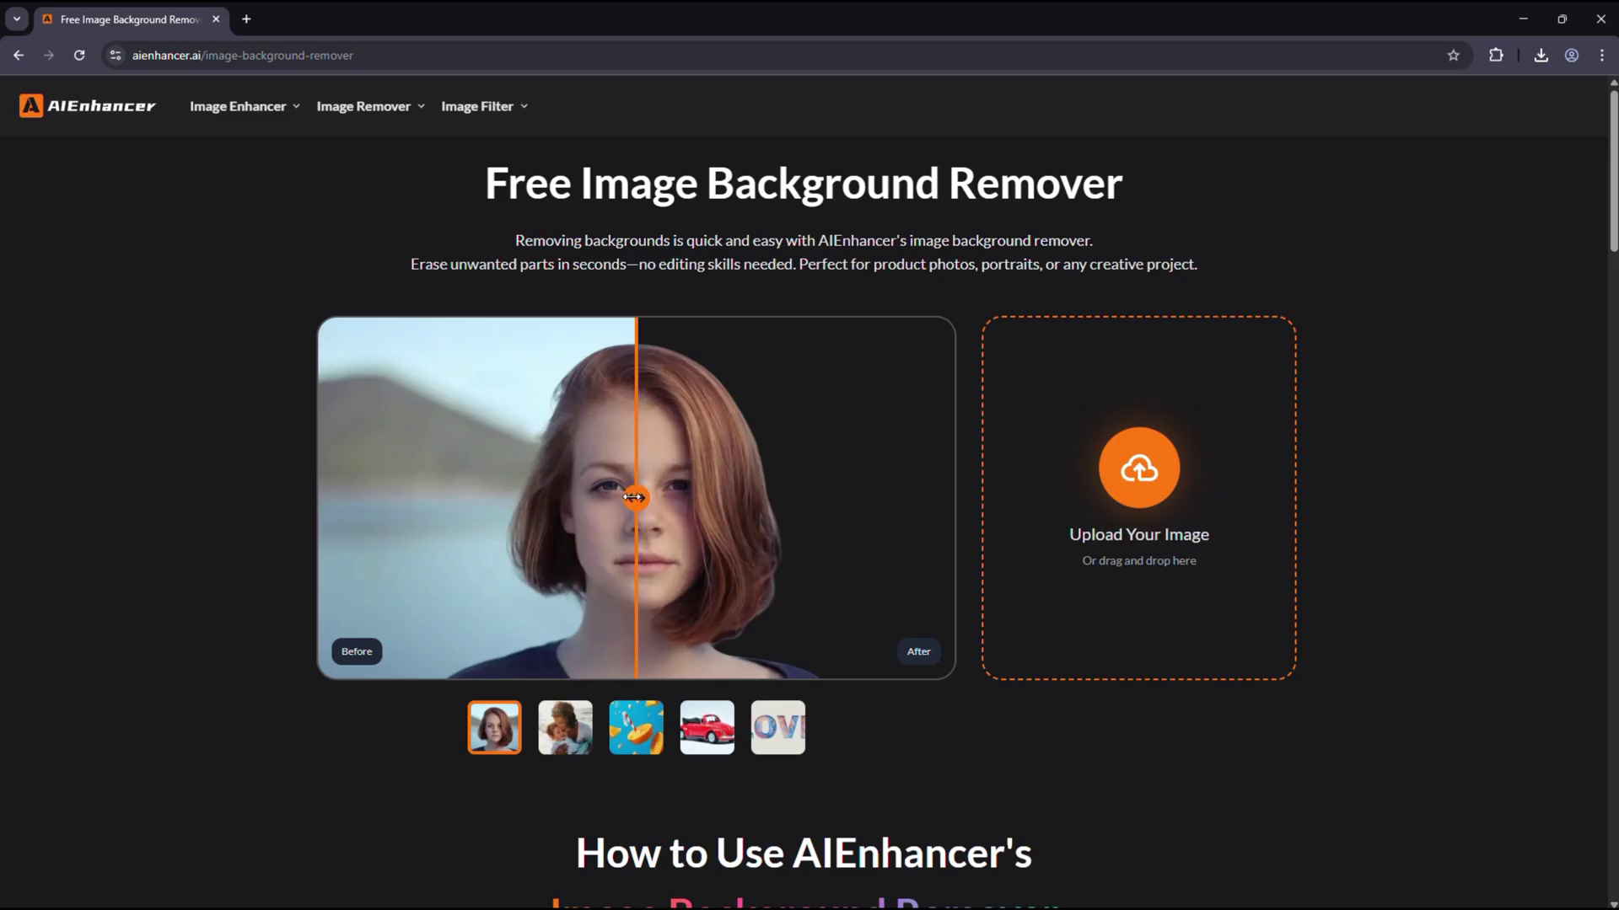
Paste into the Background Remover page and scroll back up toward its top.
key(ctrl+v)
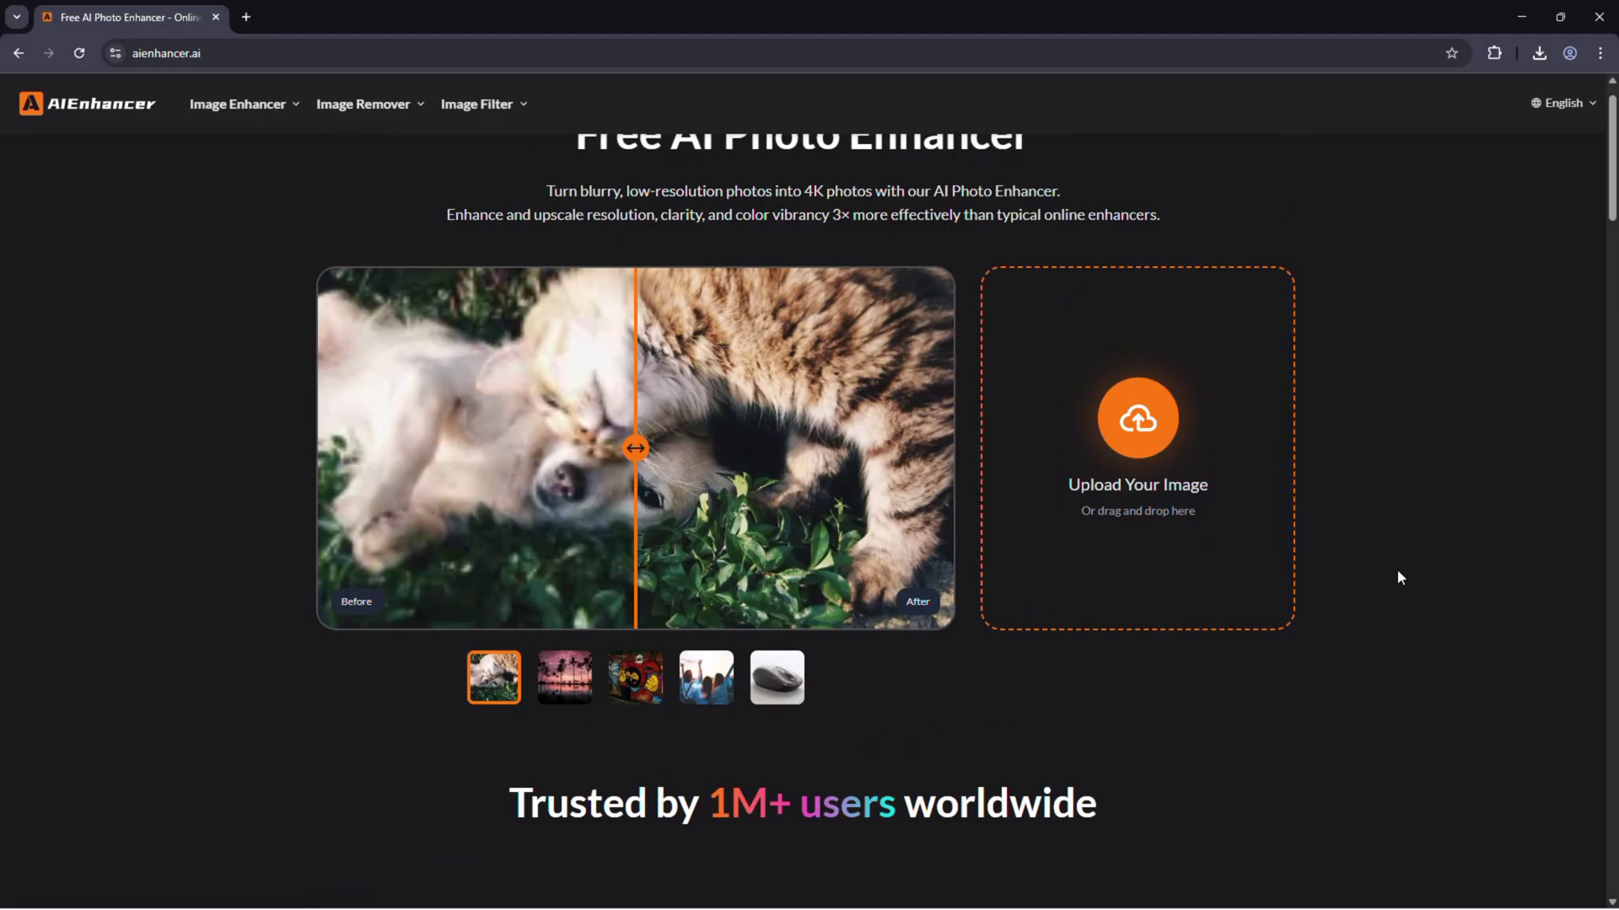
scroll(1398, 569, up, 1)
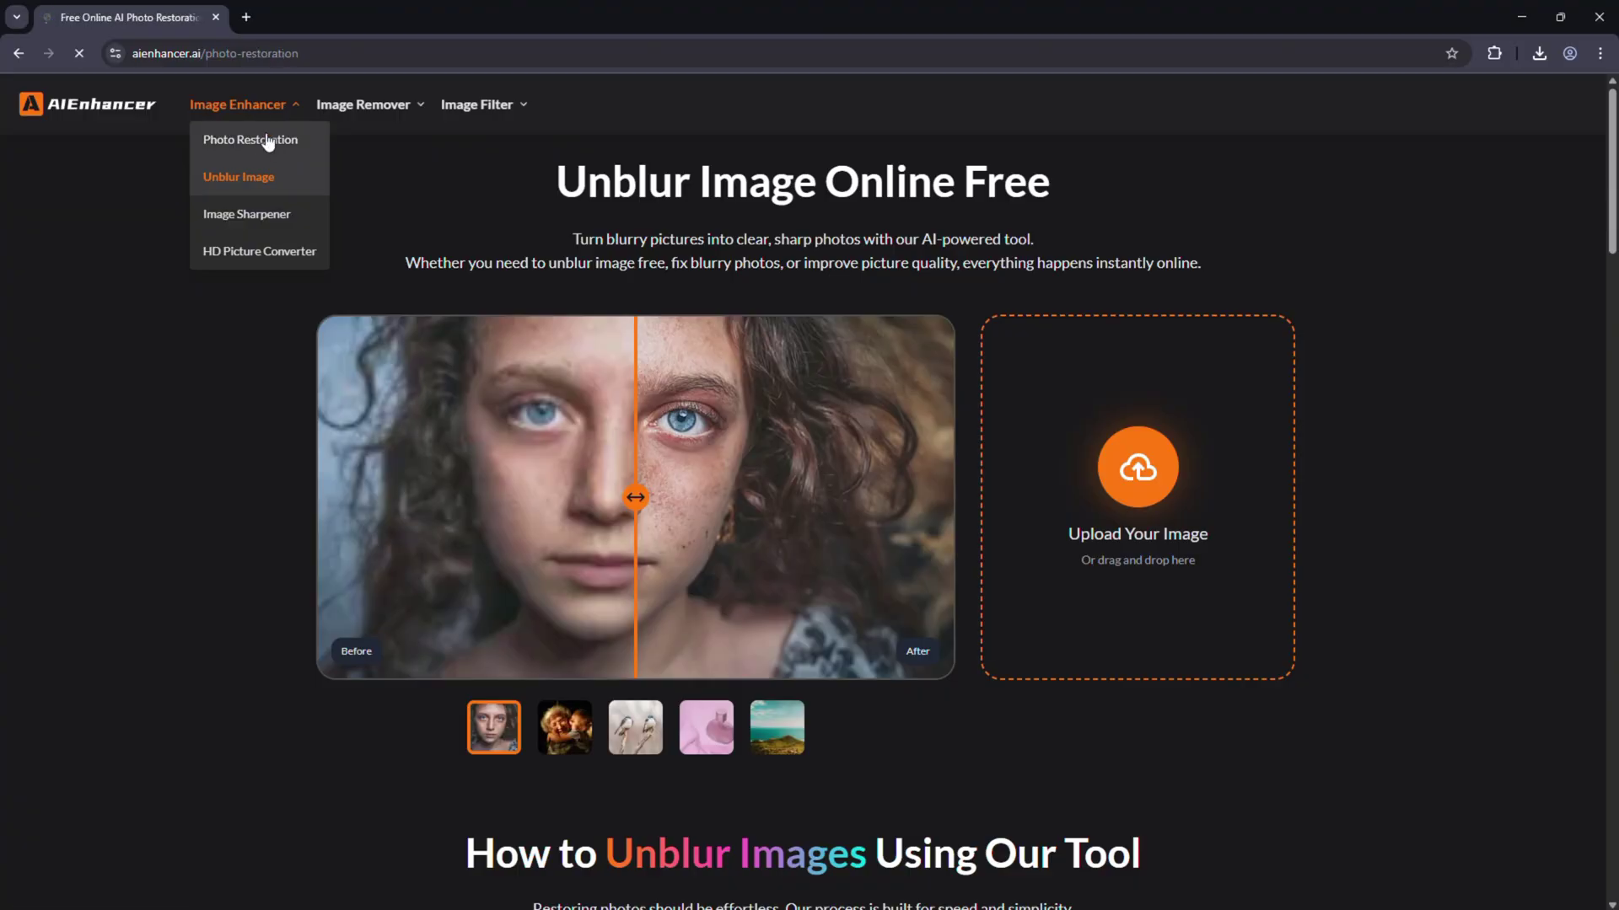
Visit the Photo Restoration page and slide its comparison, then the Image Sharpener page, and return home.
click(267, 141)
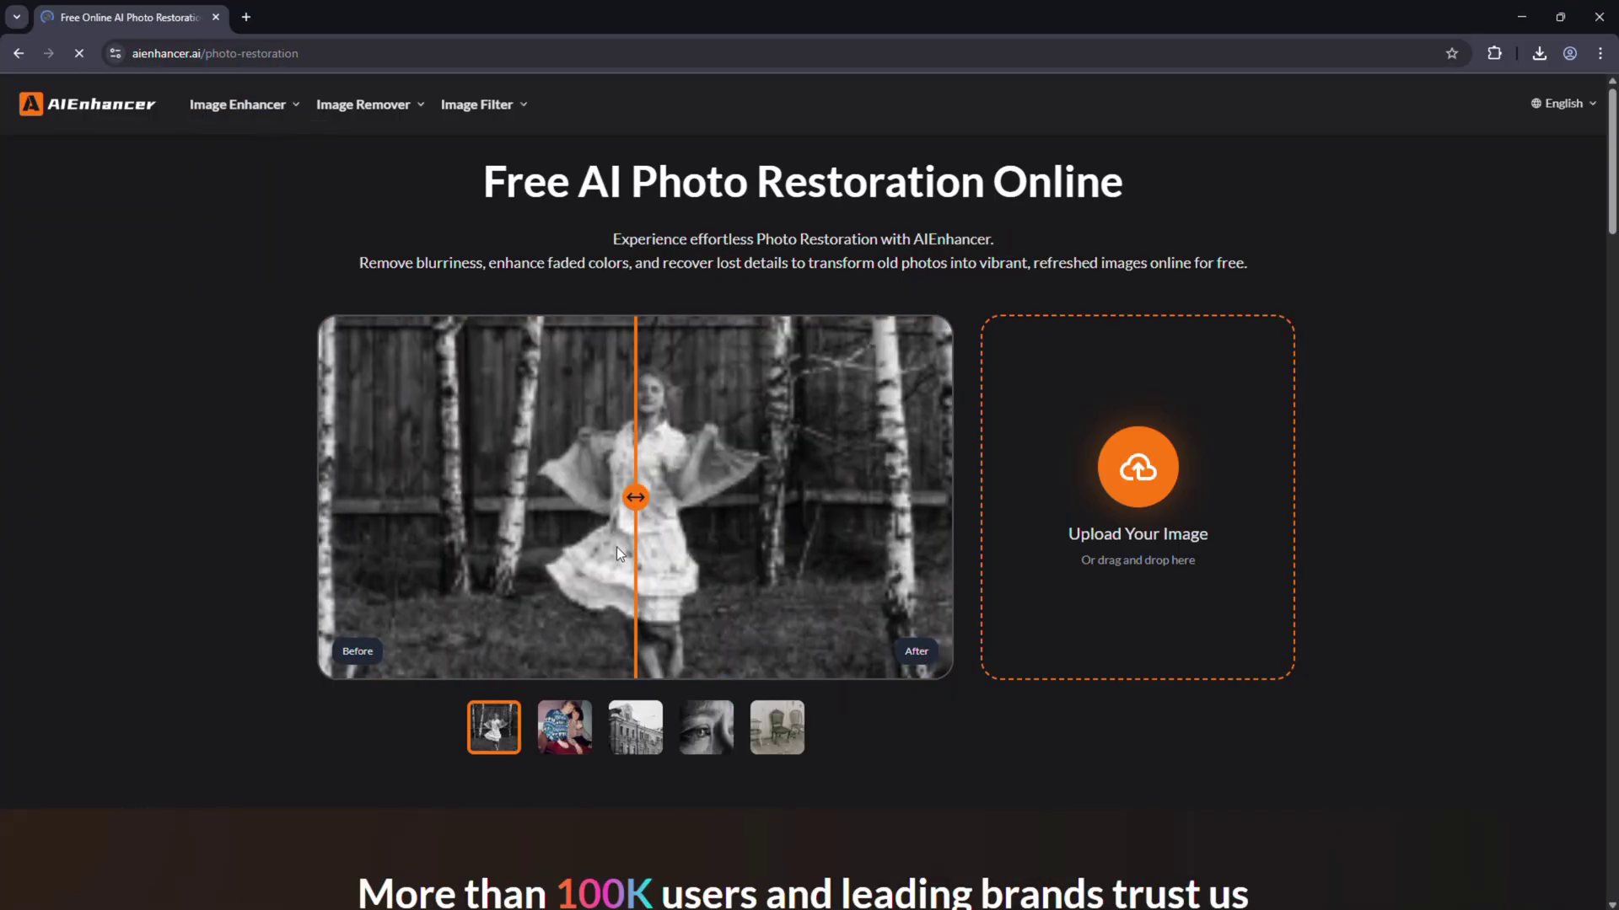
drag(664, 545, 331, 605)
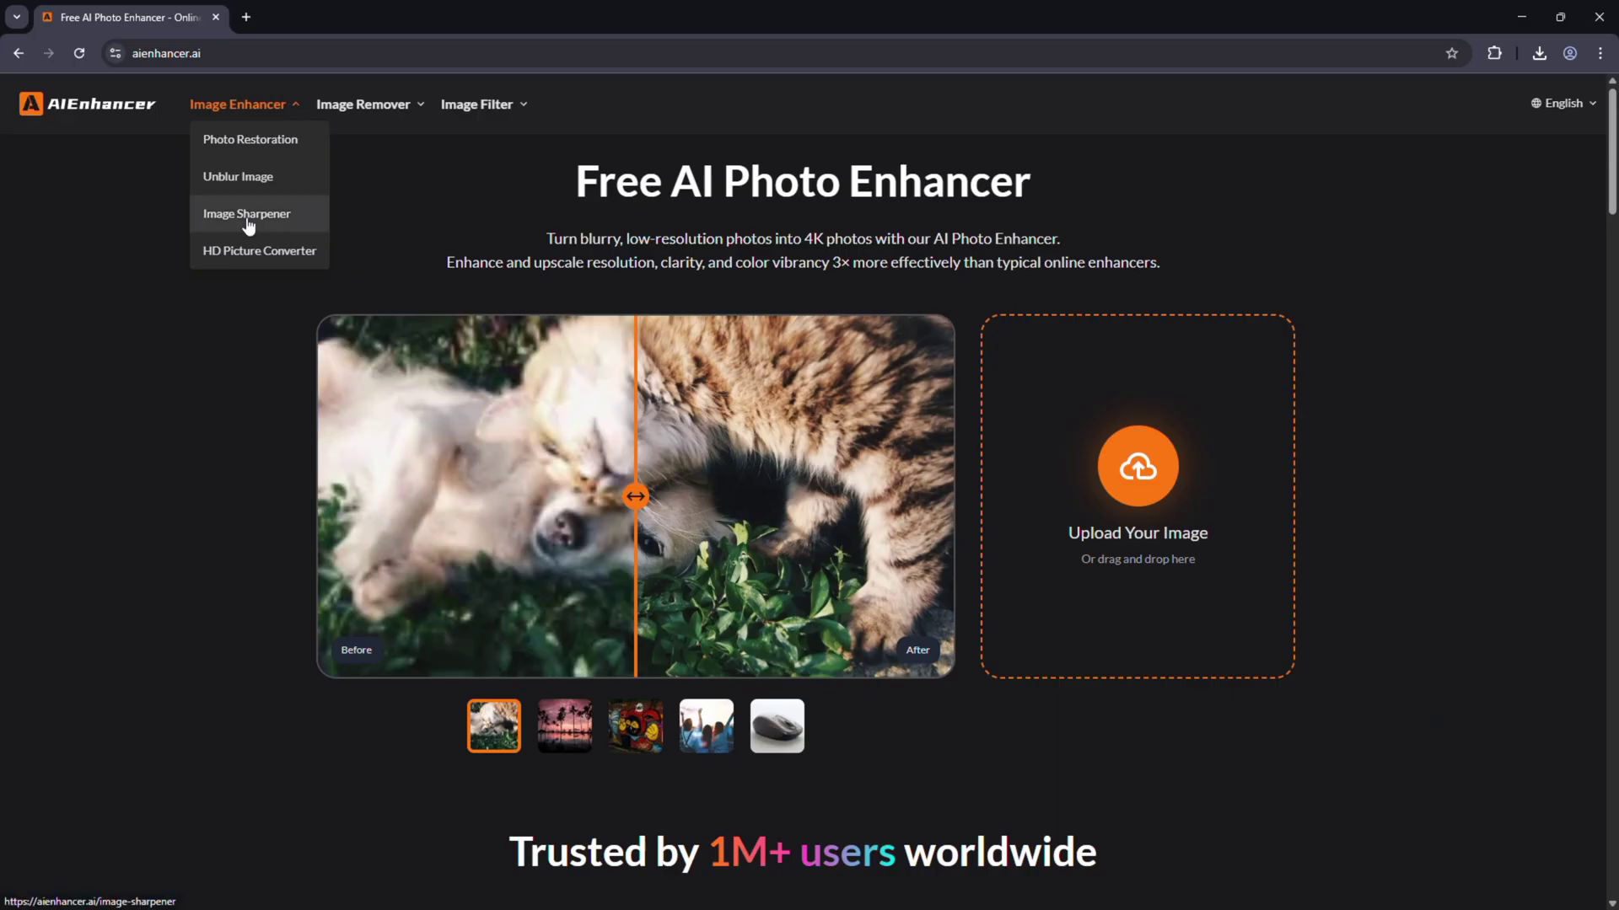
click(250, 214)
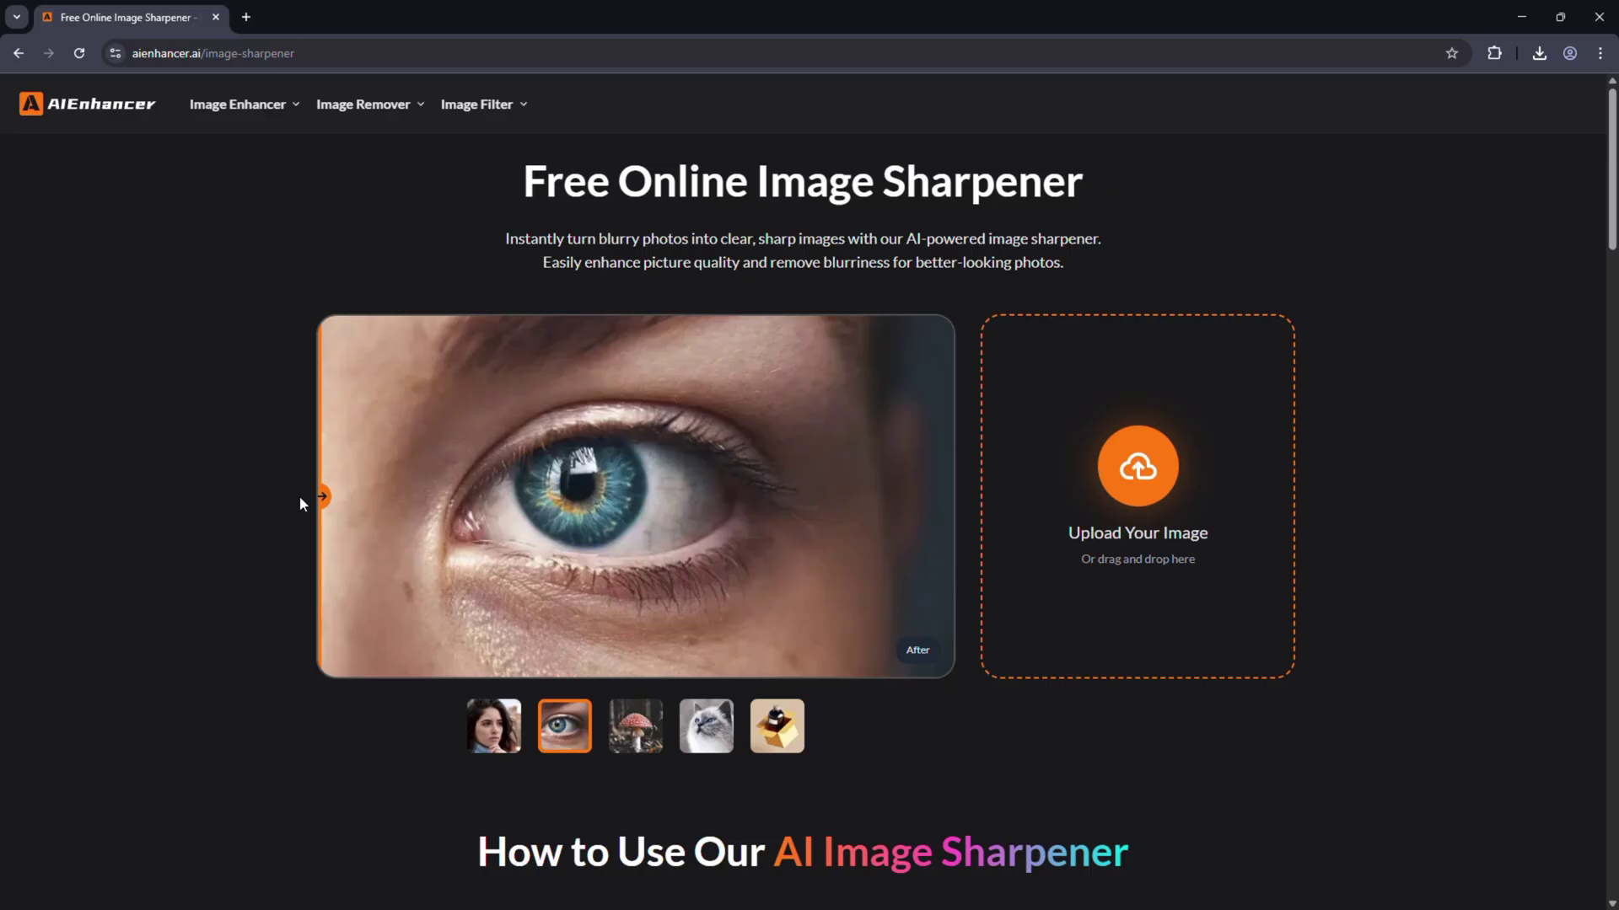
click(1084, 480)
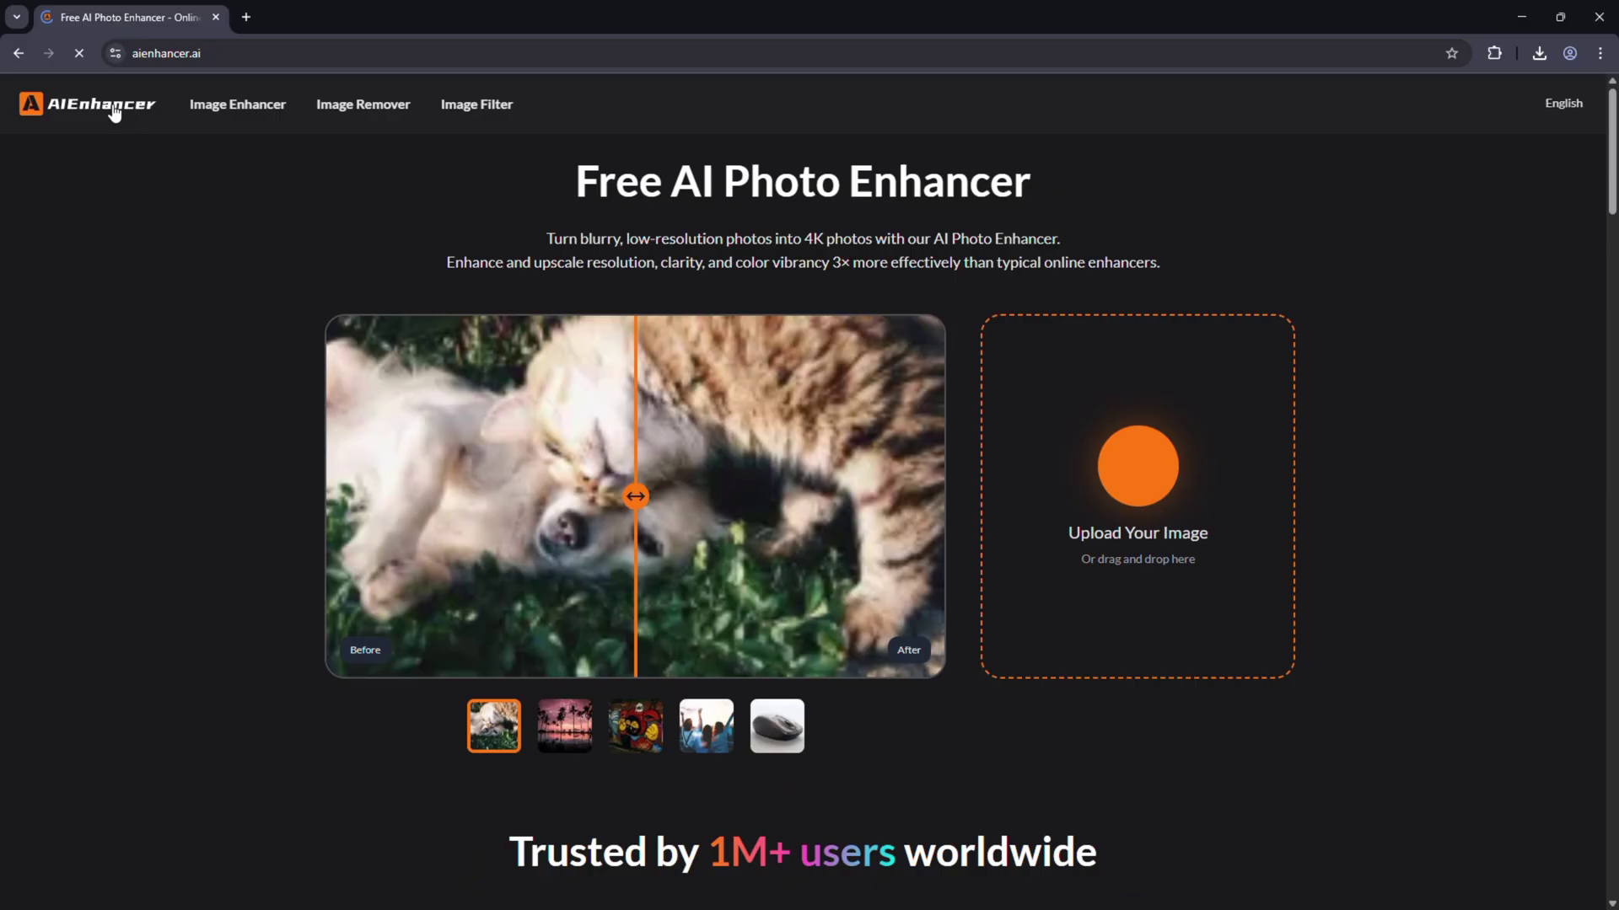
scroll(337, 333, down, 10)
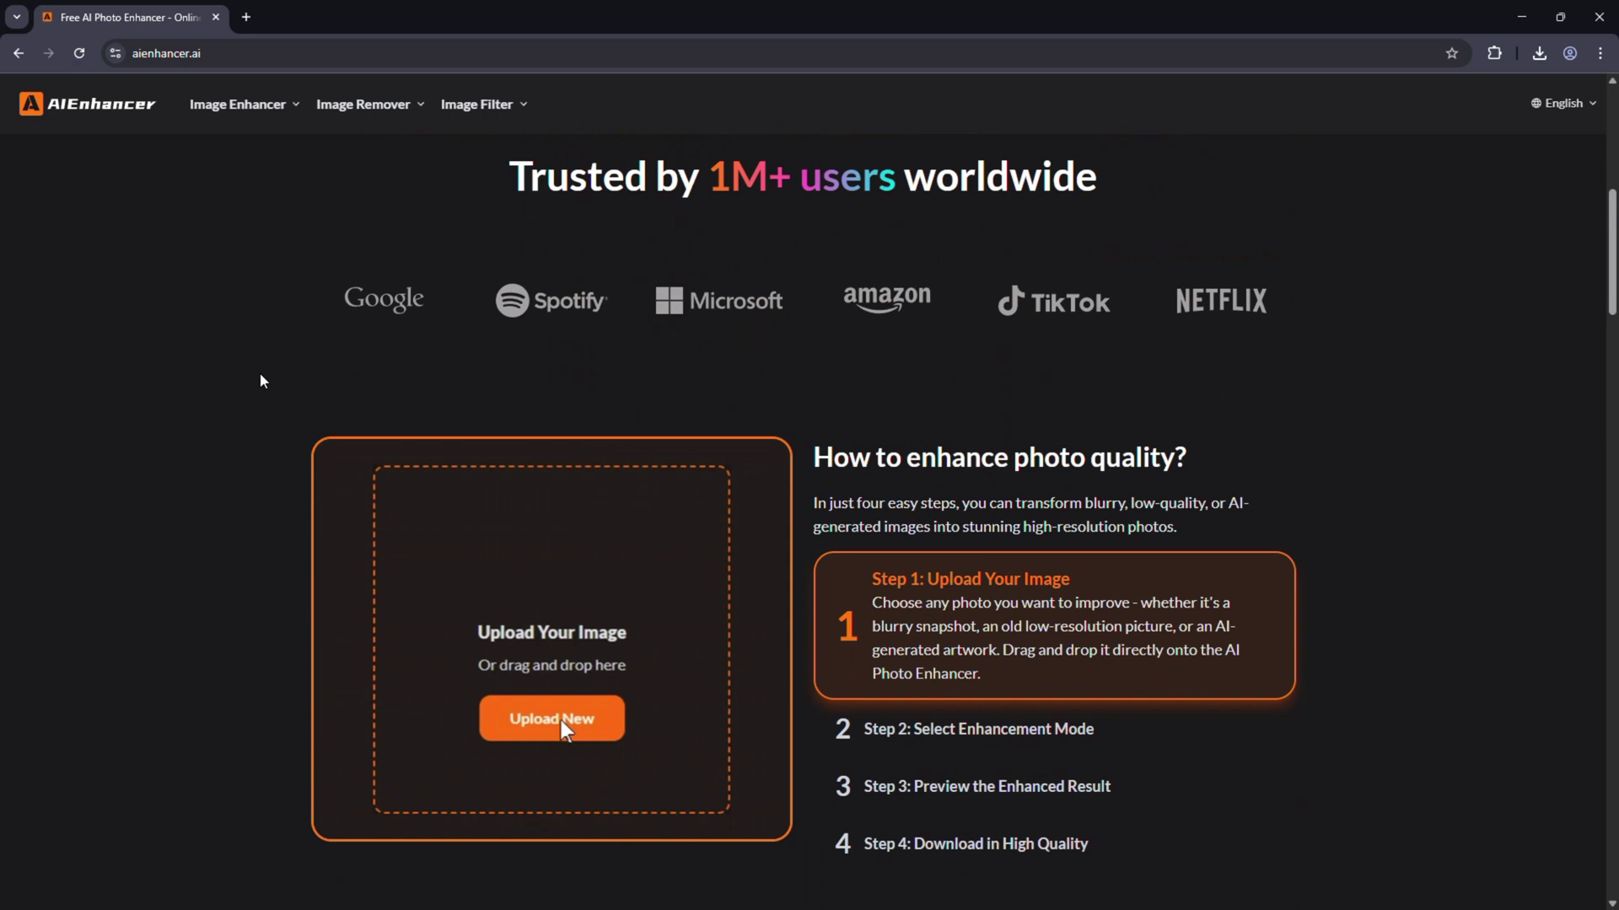
scroll(236, 376, down, 5)
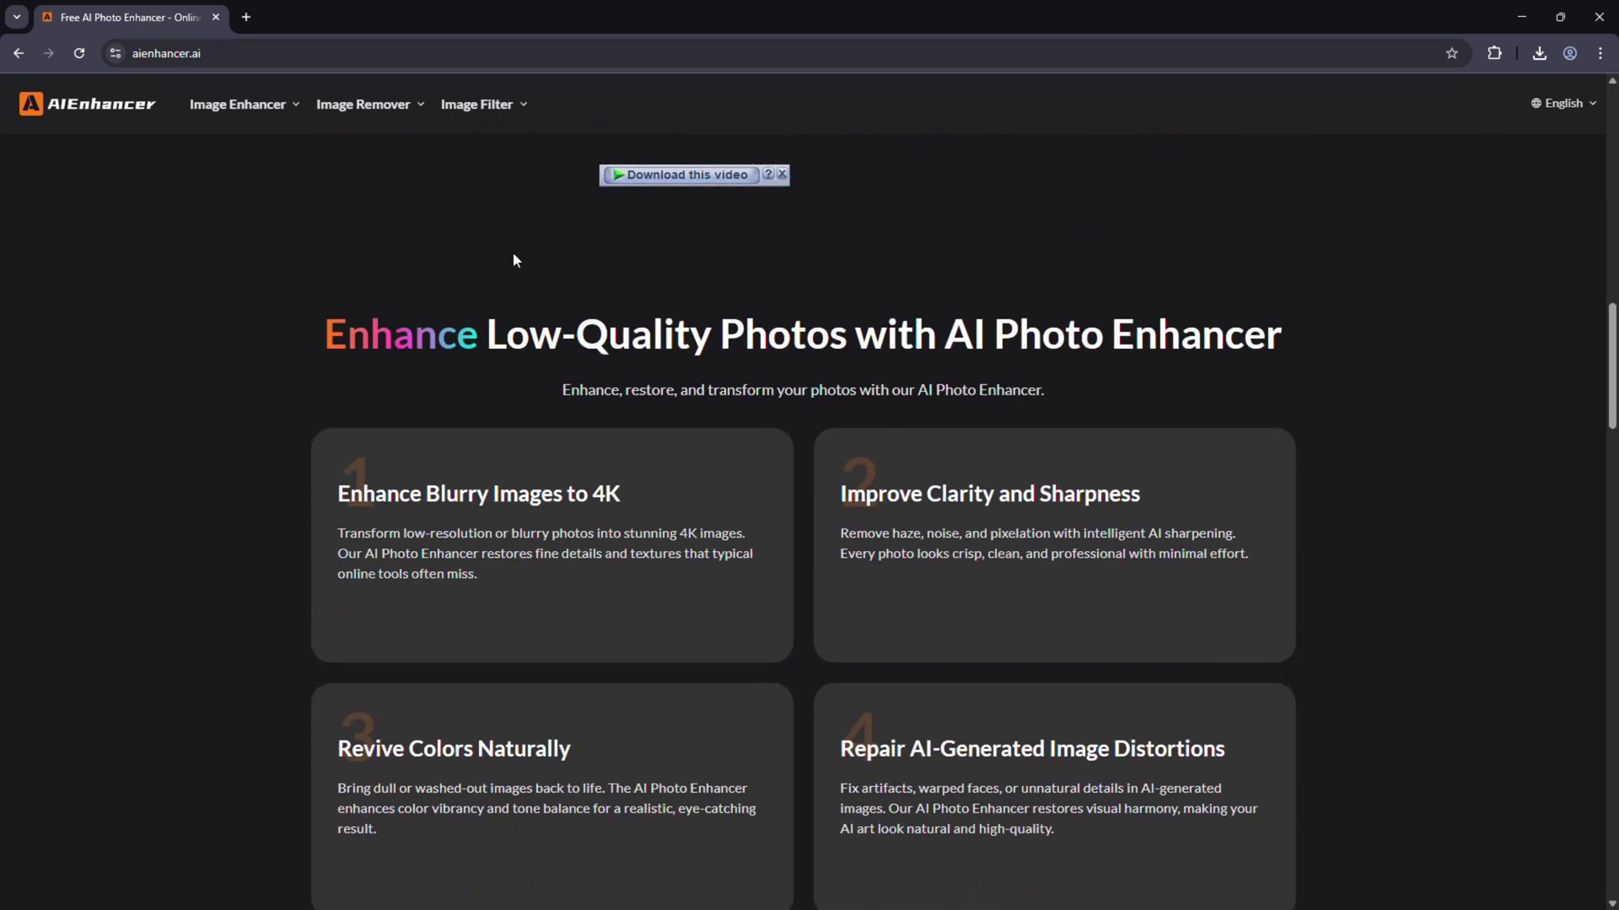
scroll(397, 318, down, 5)
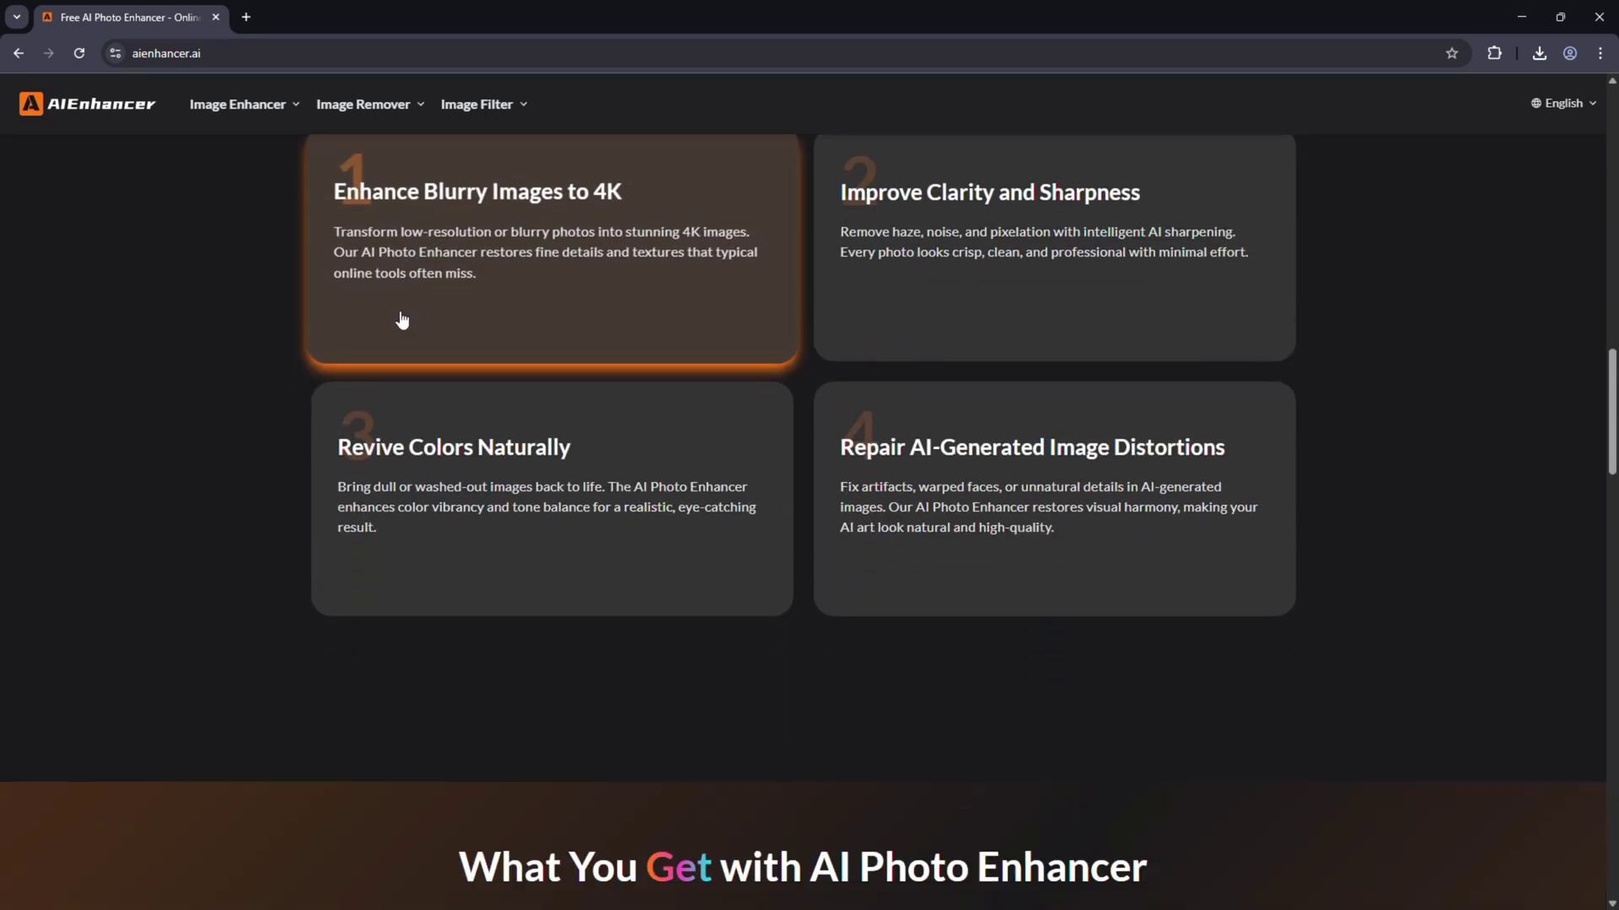
scroll(265, 341, down, 5)
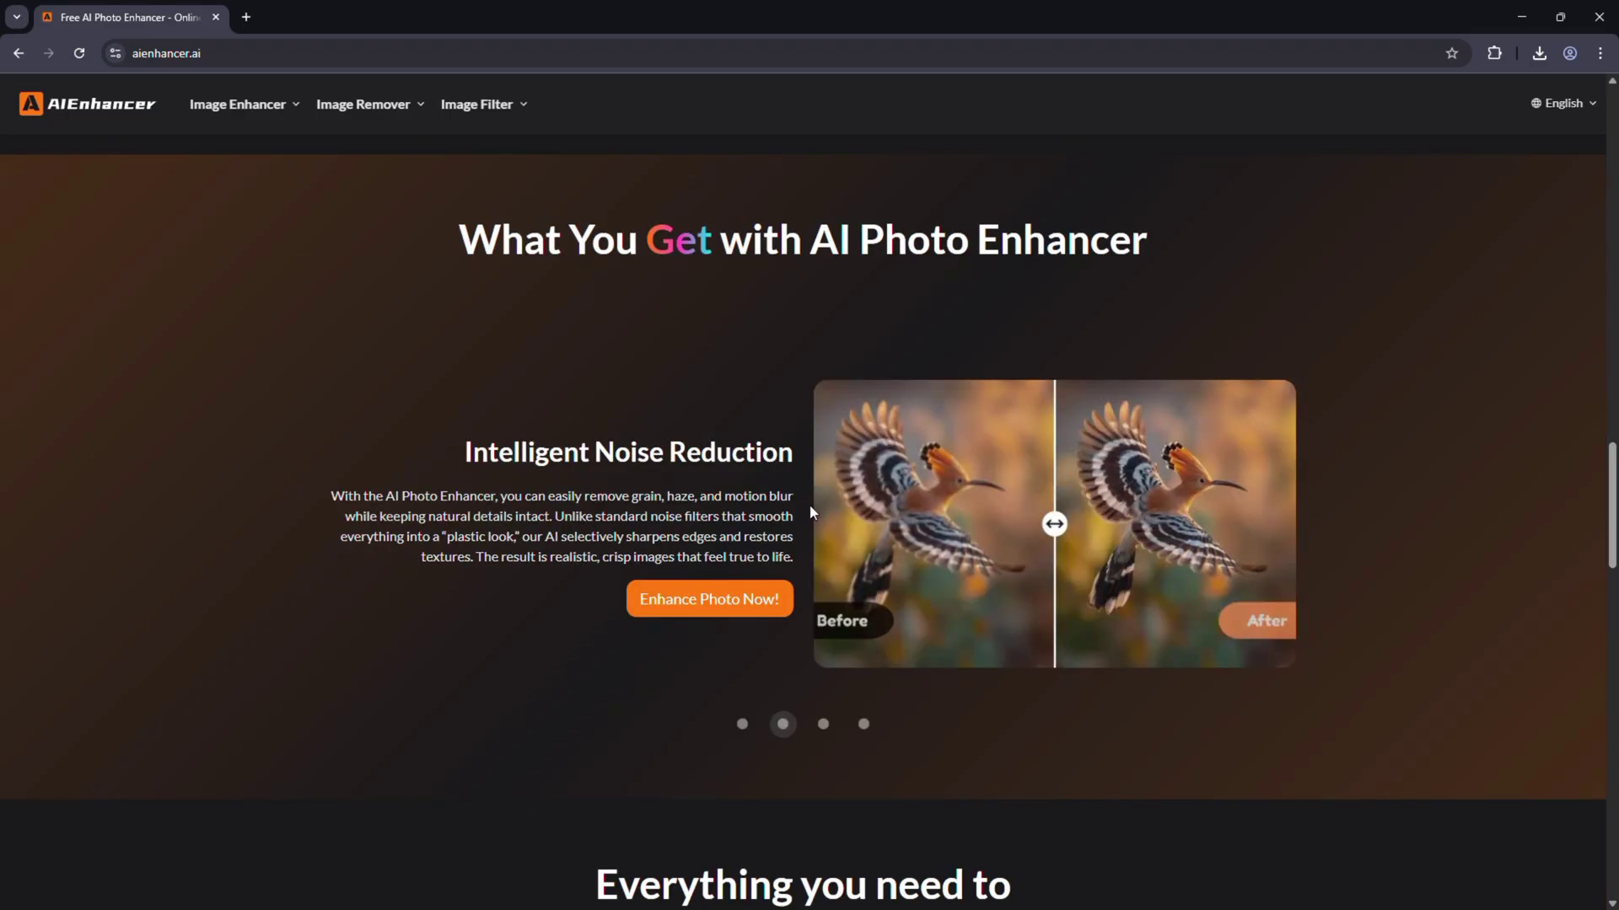
click(740, 726)
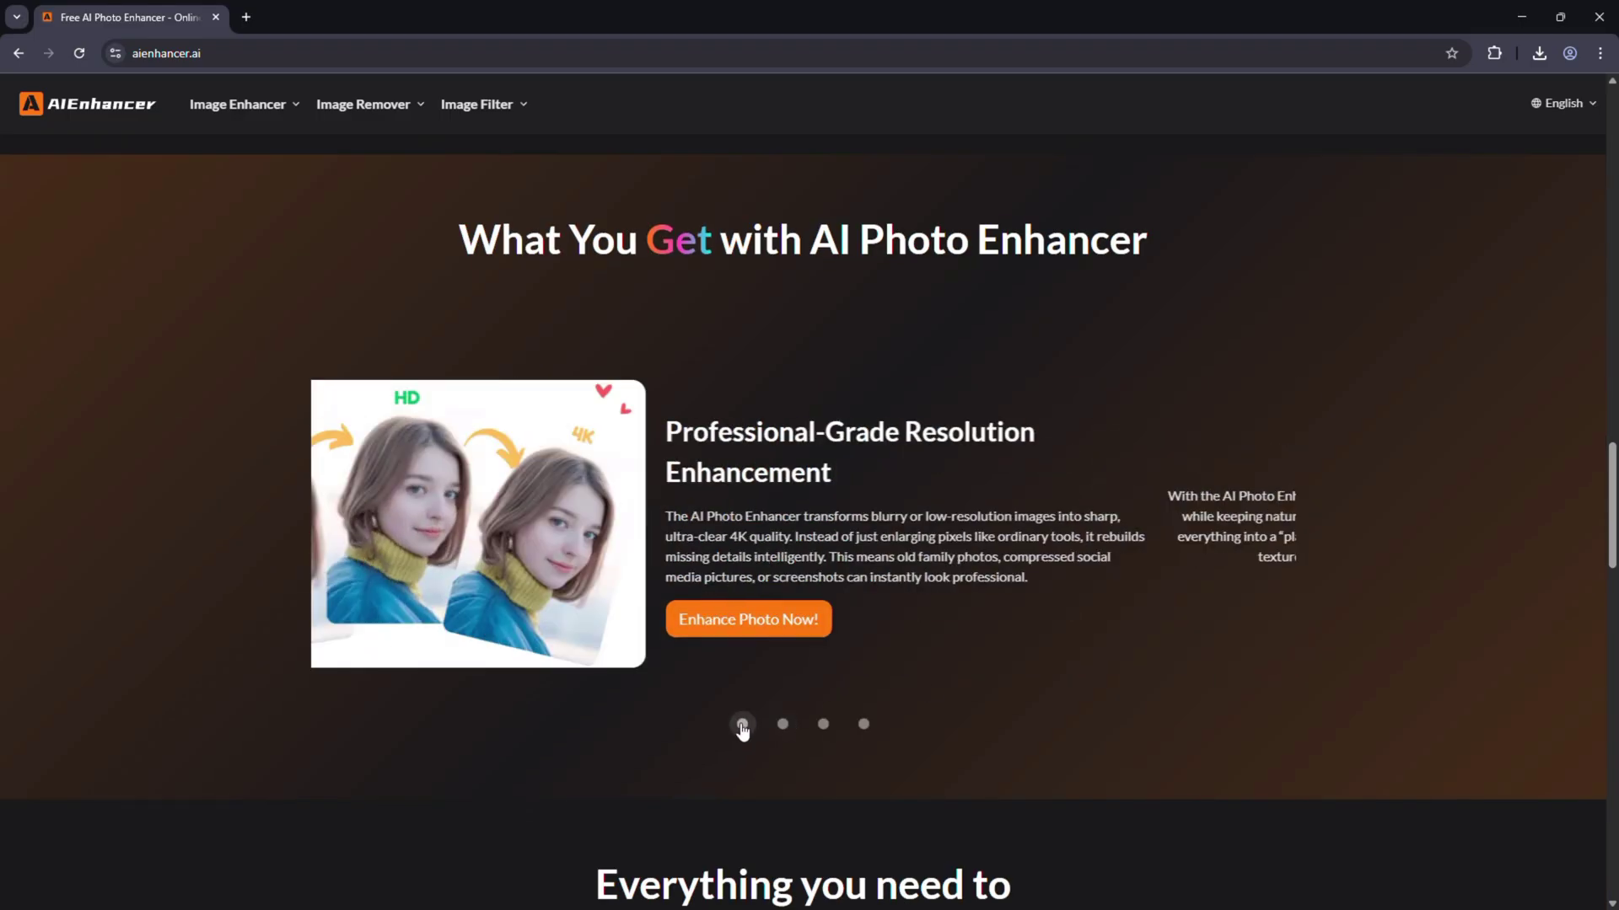
click(821, 727)
click(784, 727)
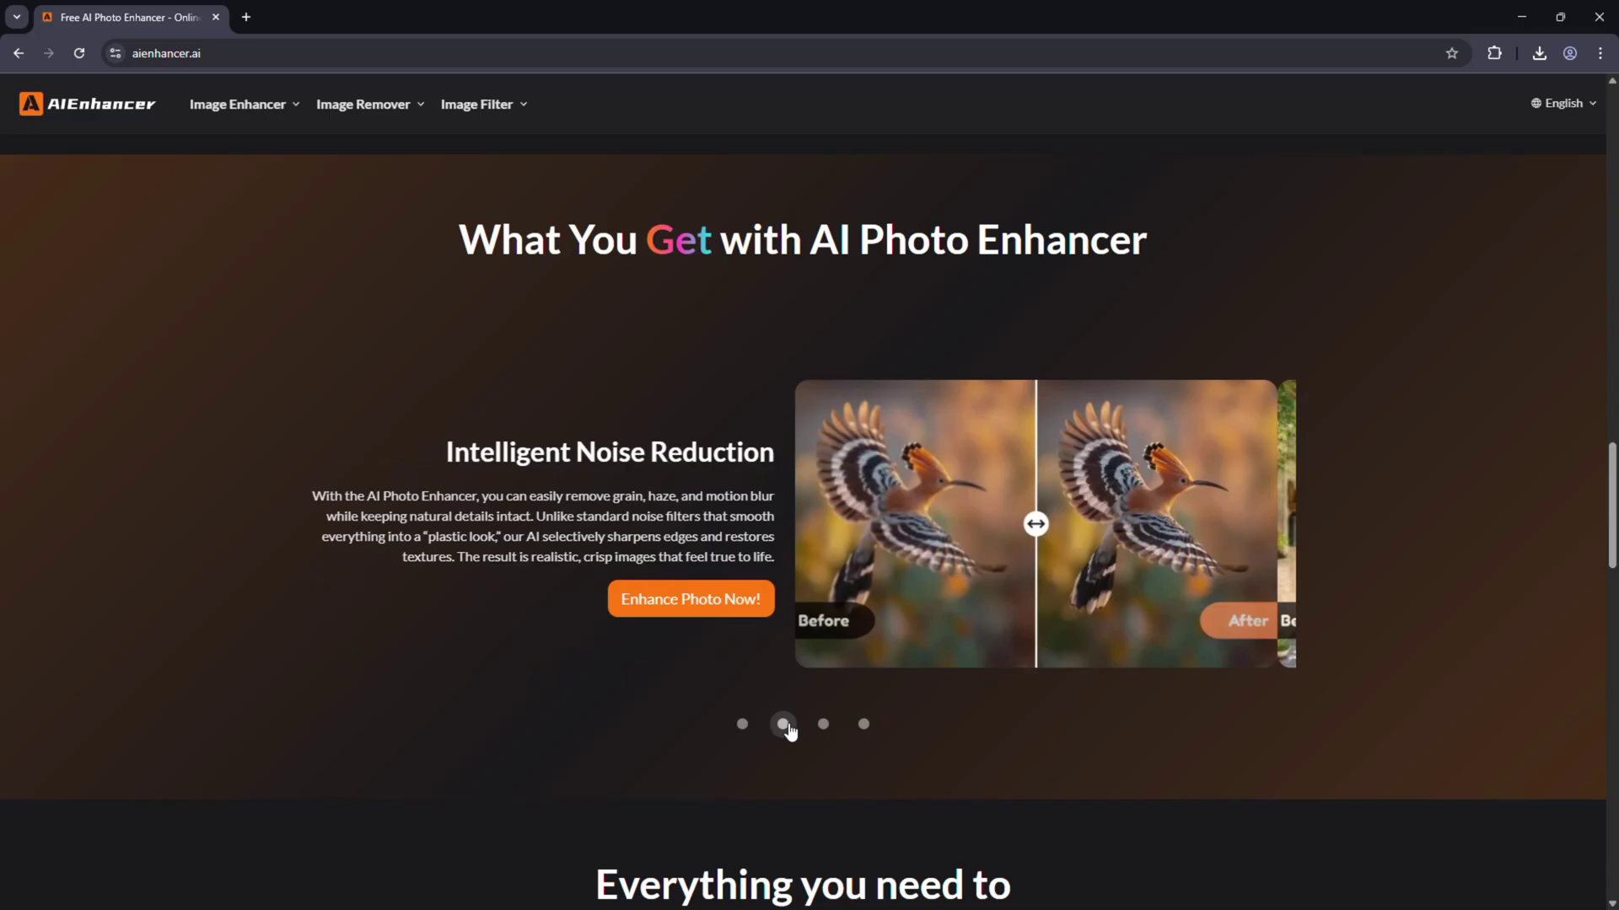
click(863, 727)
scroll(433, 599, down, 9)
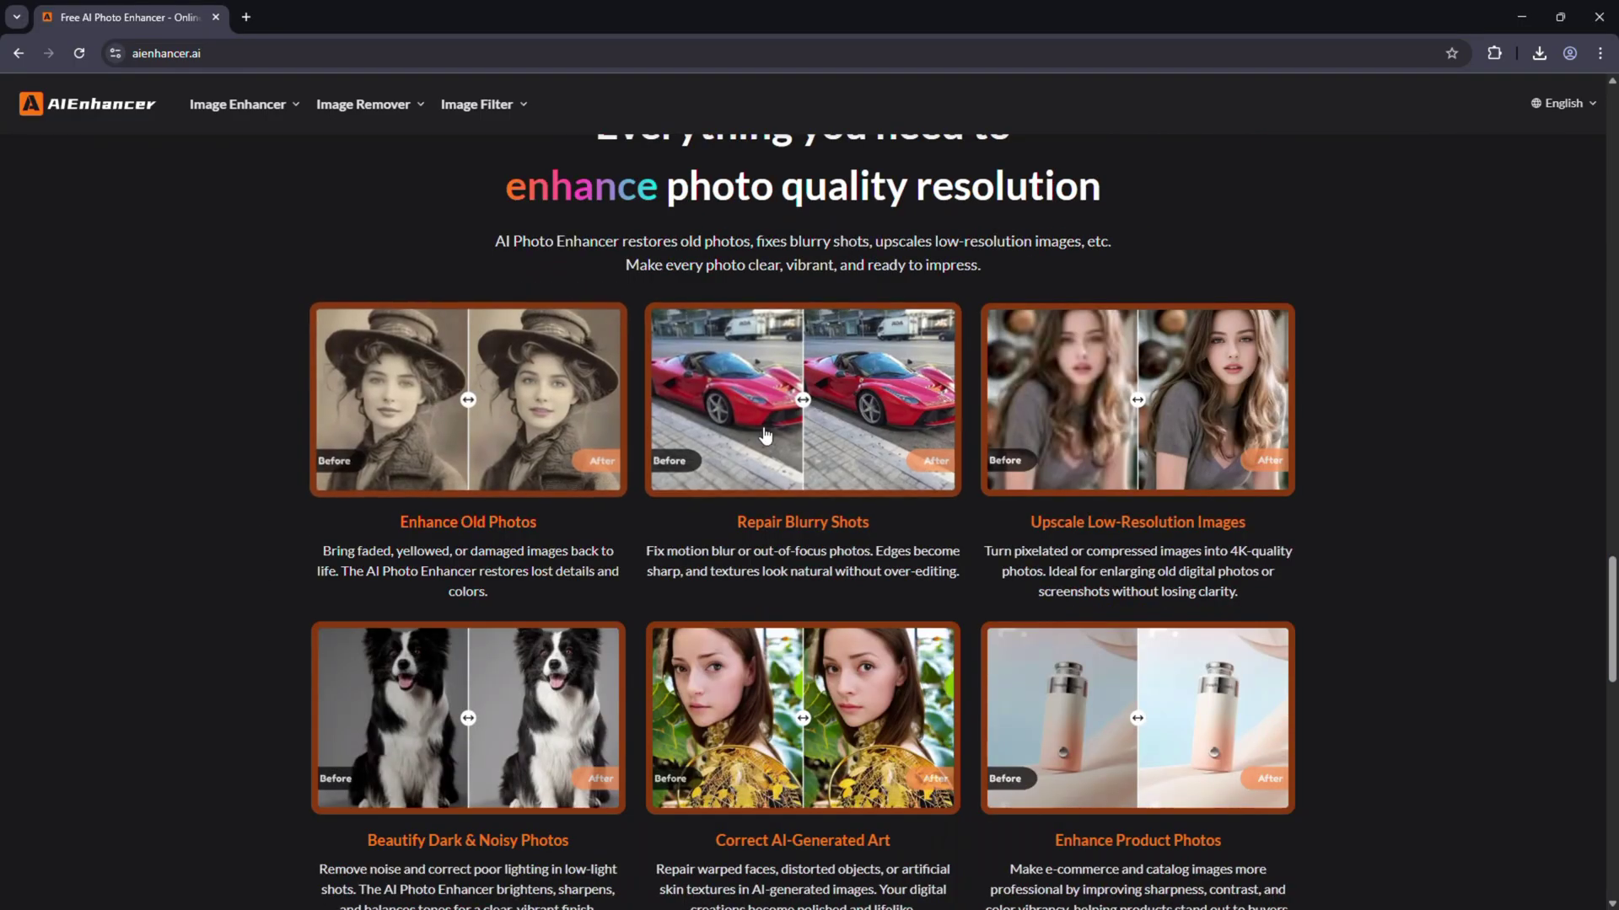
scroll(1223, 455, down, 3)
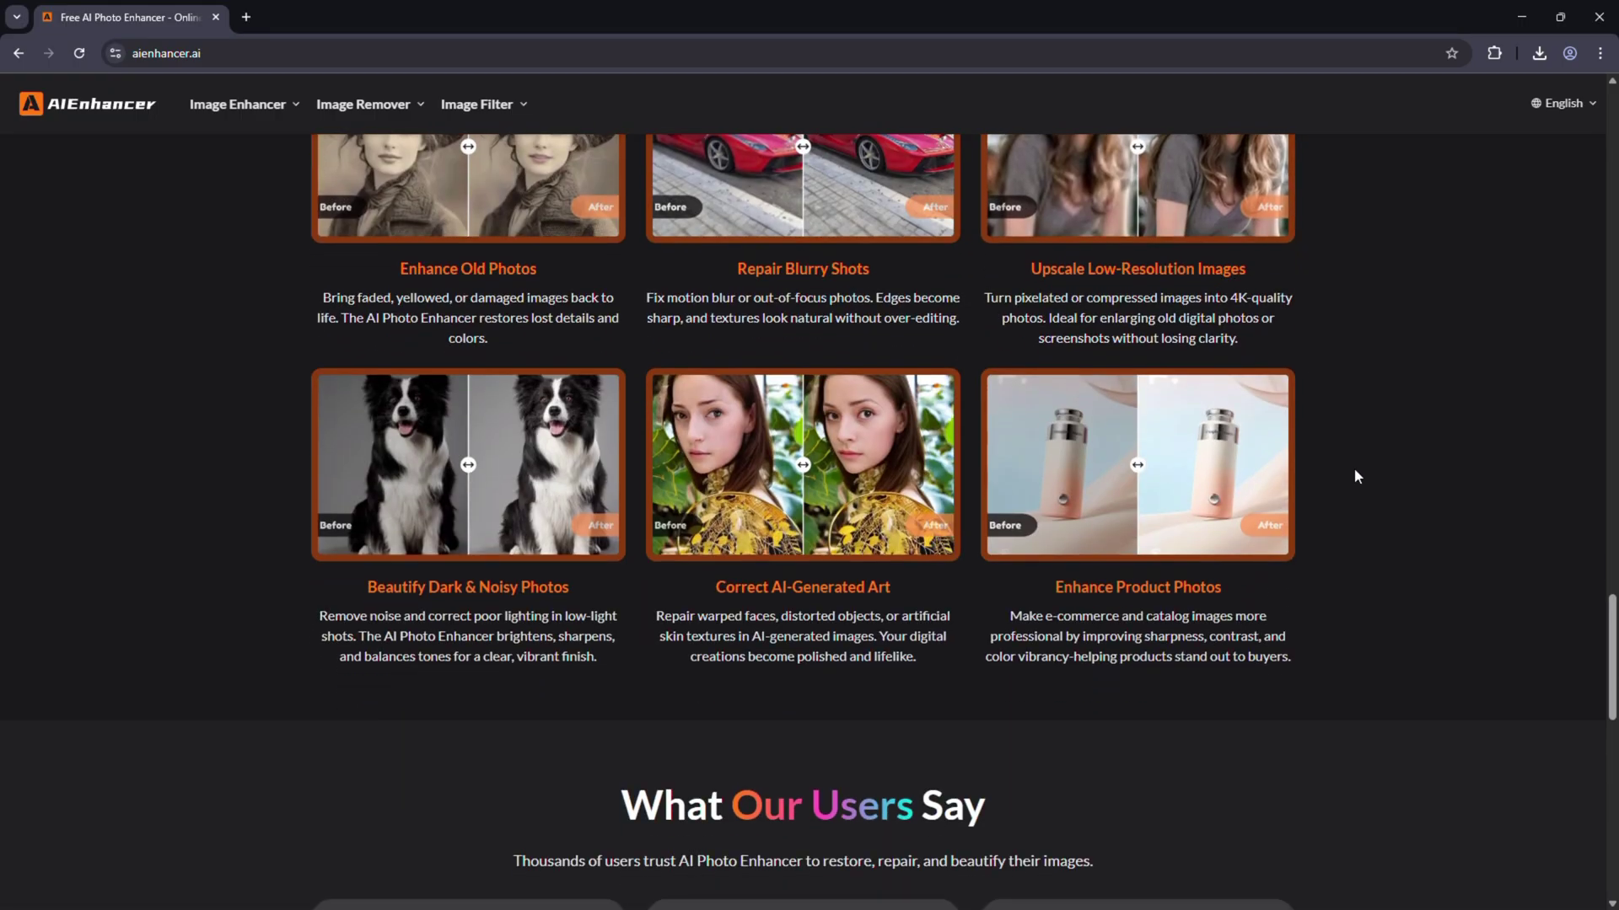
scroll(1354, 468, down, 6)
scroll(1355, 472, down, 8)
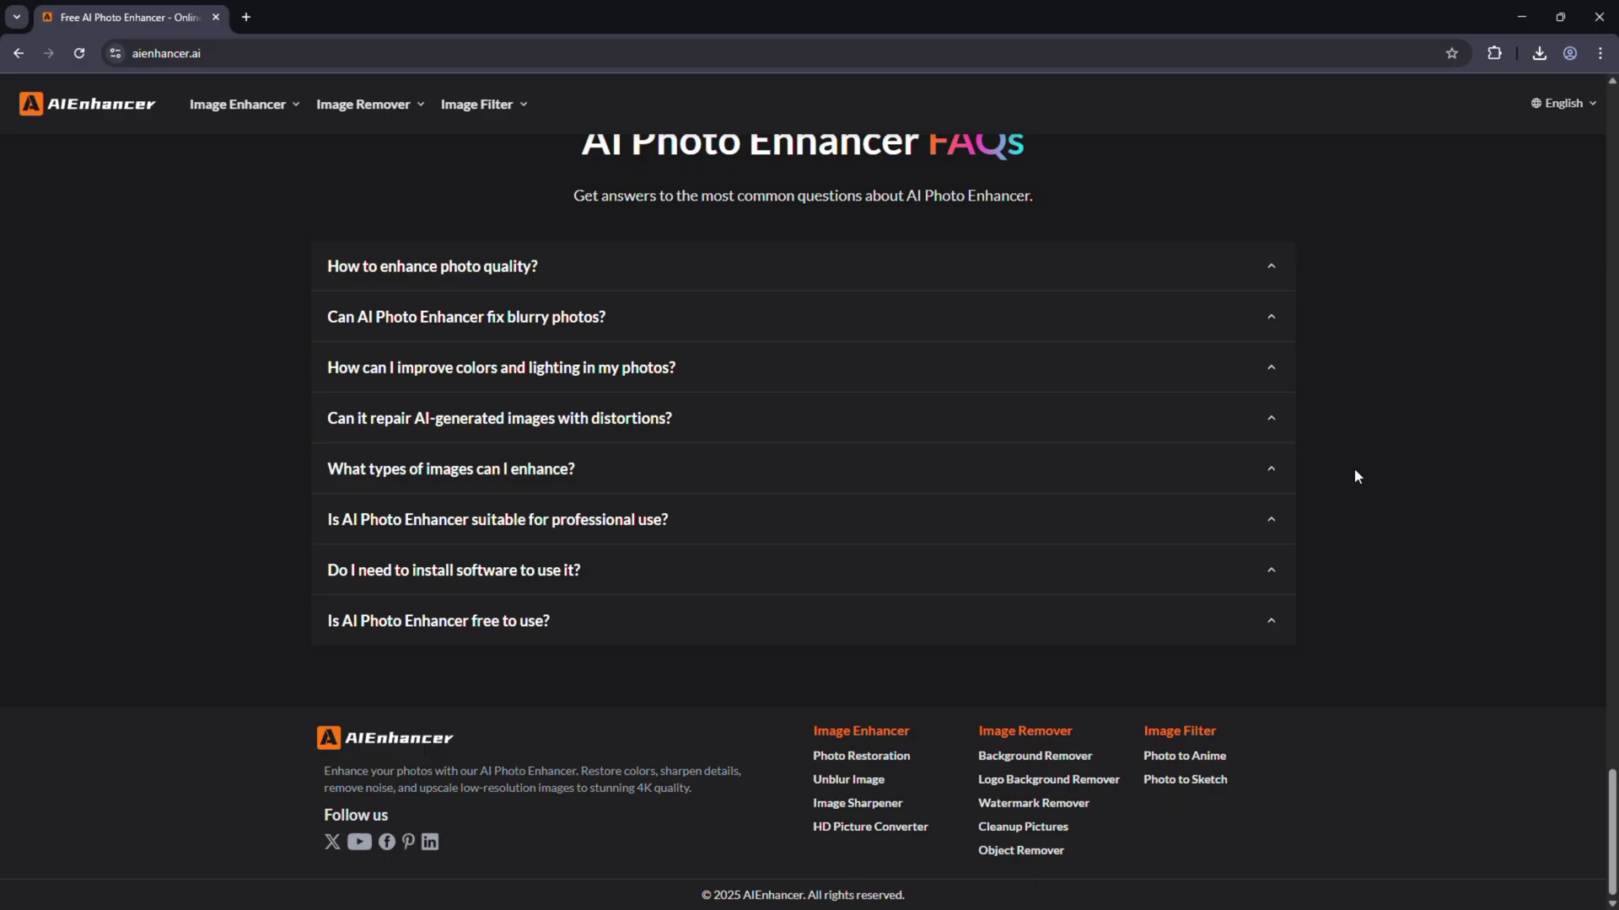
scroll(1354, 476, up, 5)
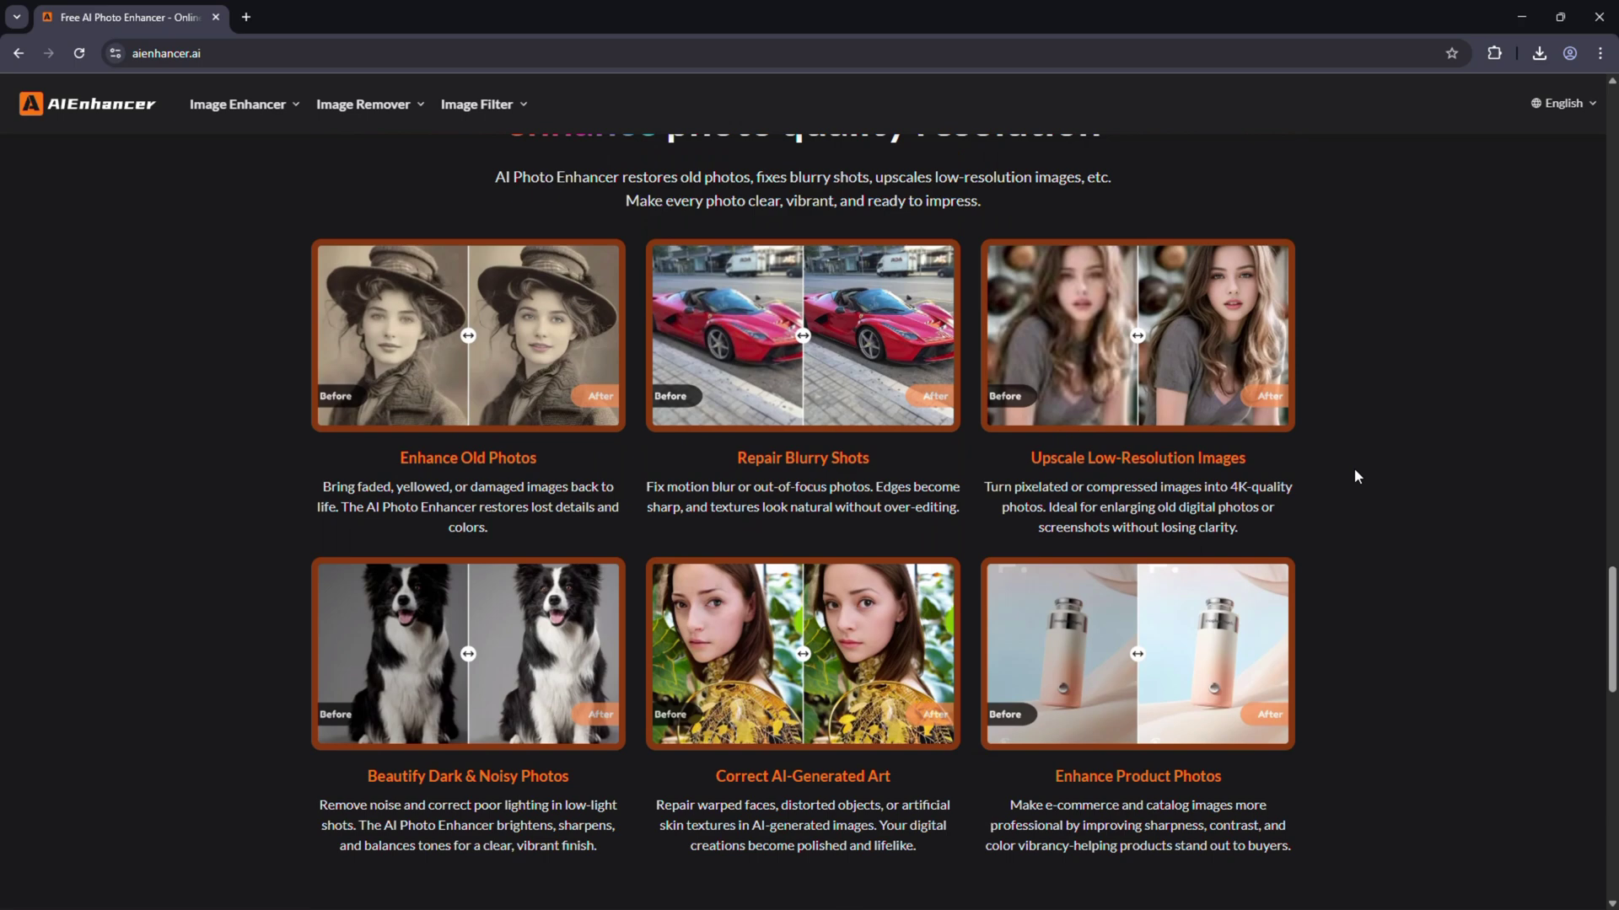
scroll(1355, 477, up, 12)
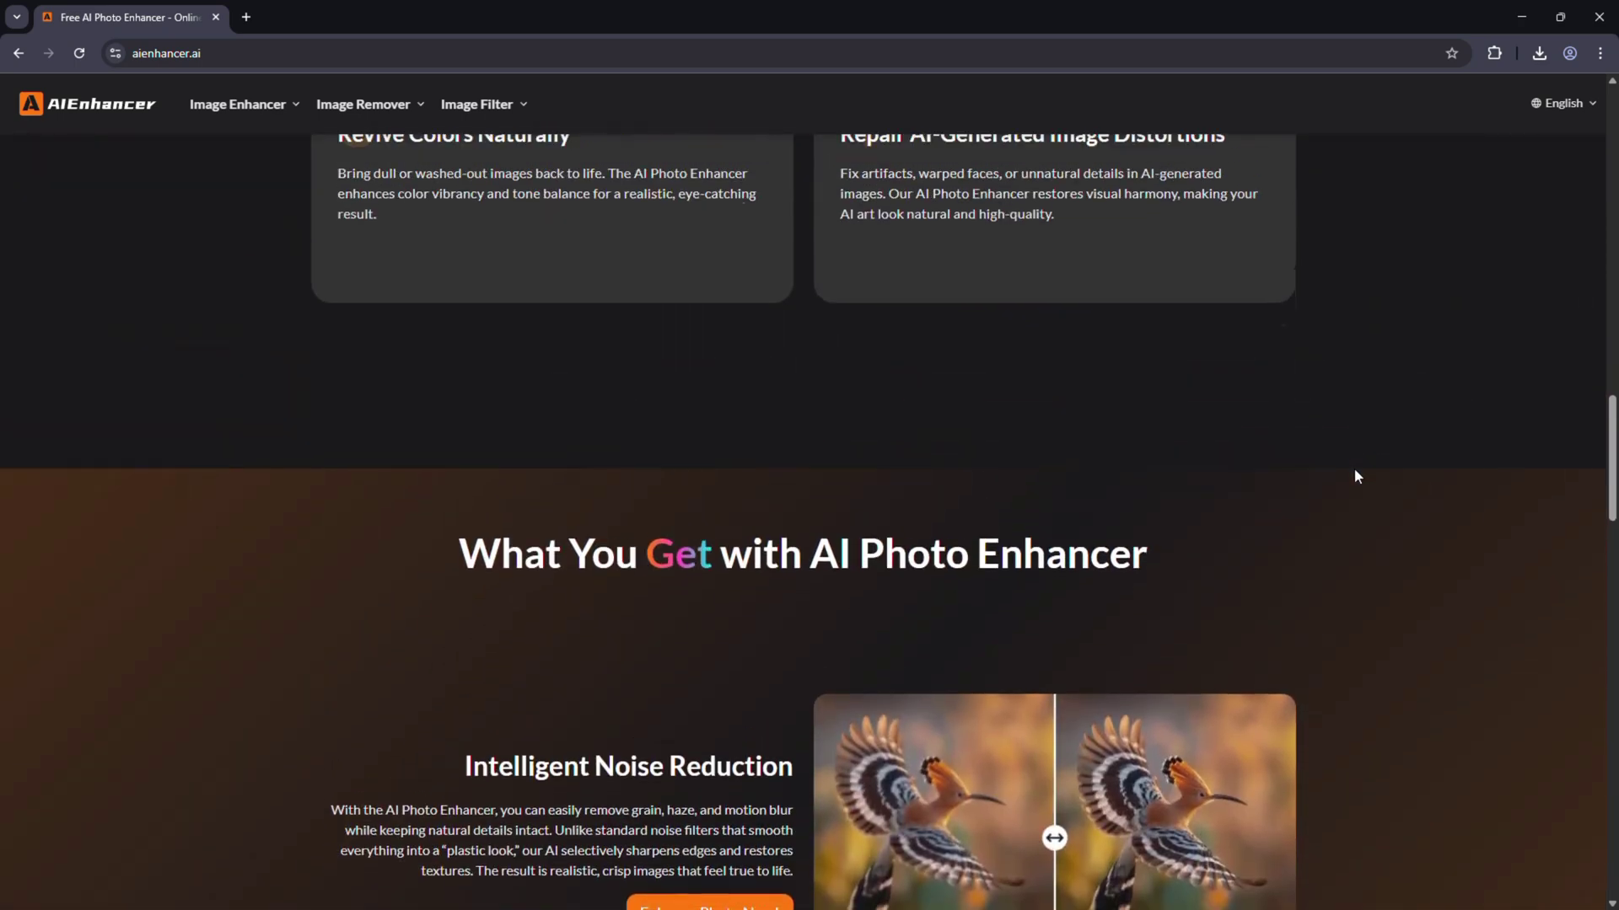
scroll(1356, 477, up, 5)
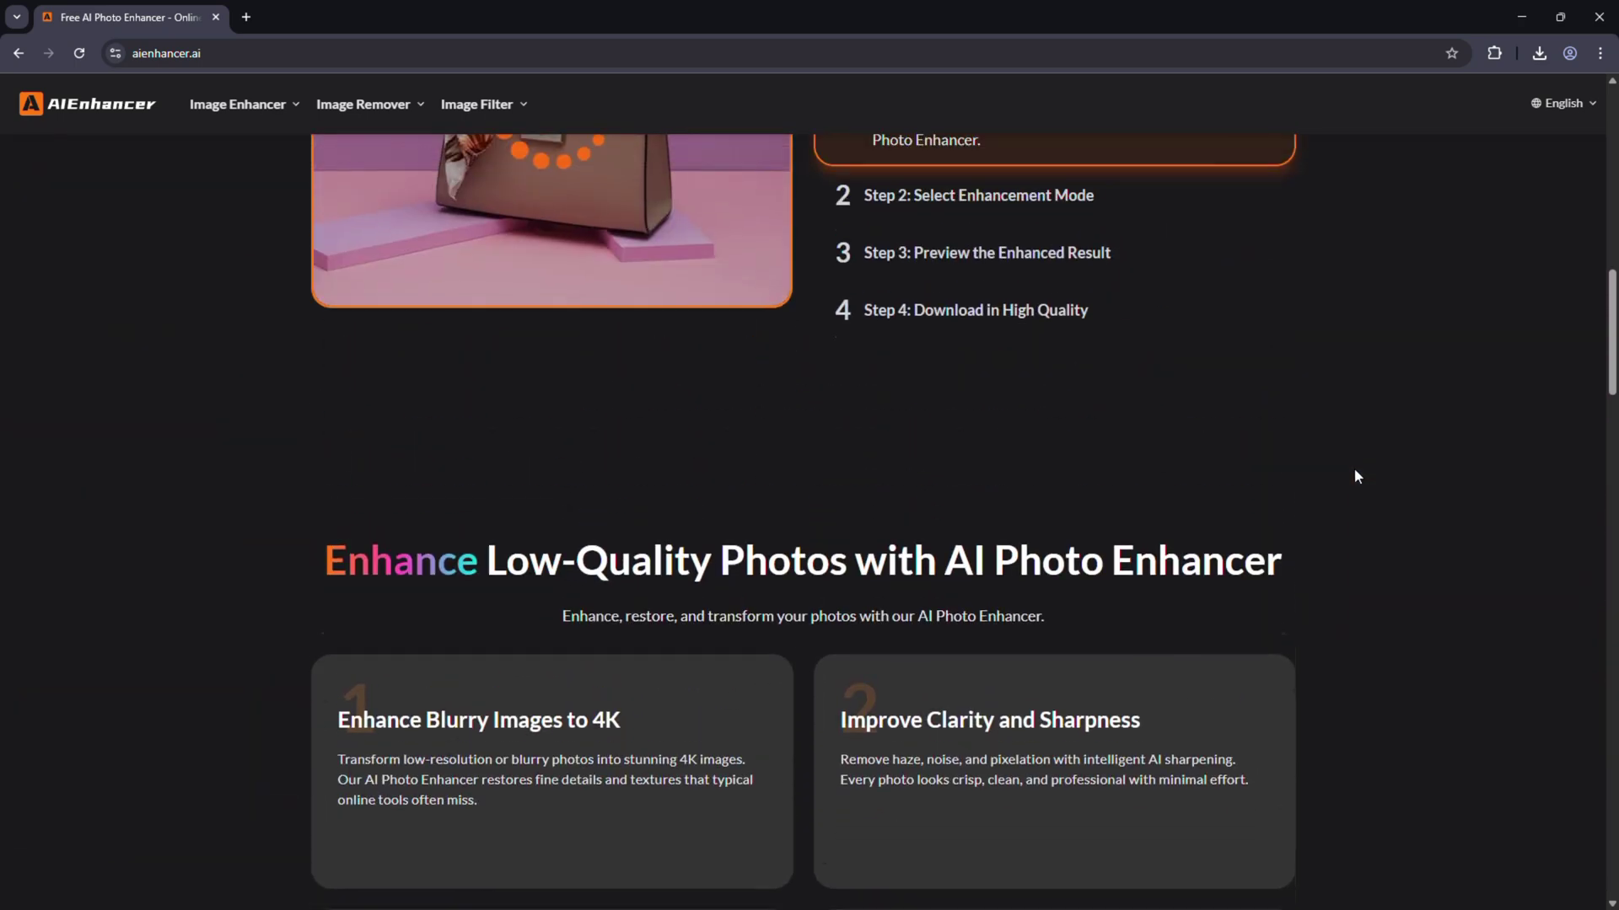
scroll(1354, 476, up, 1)
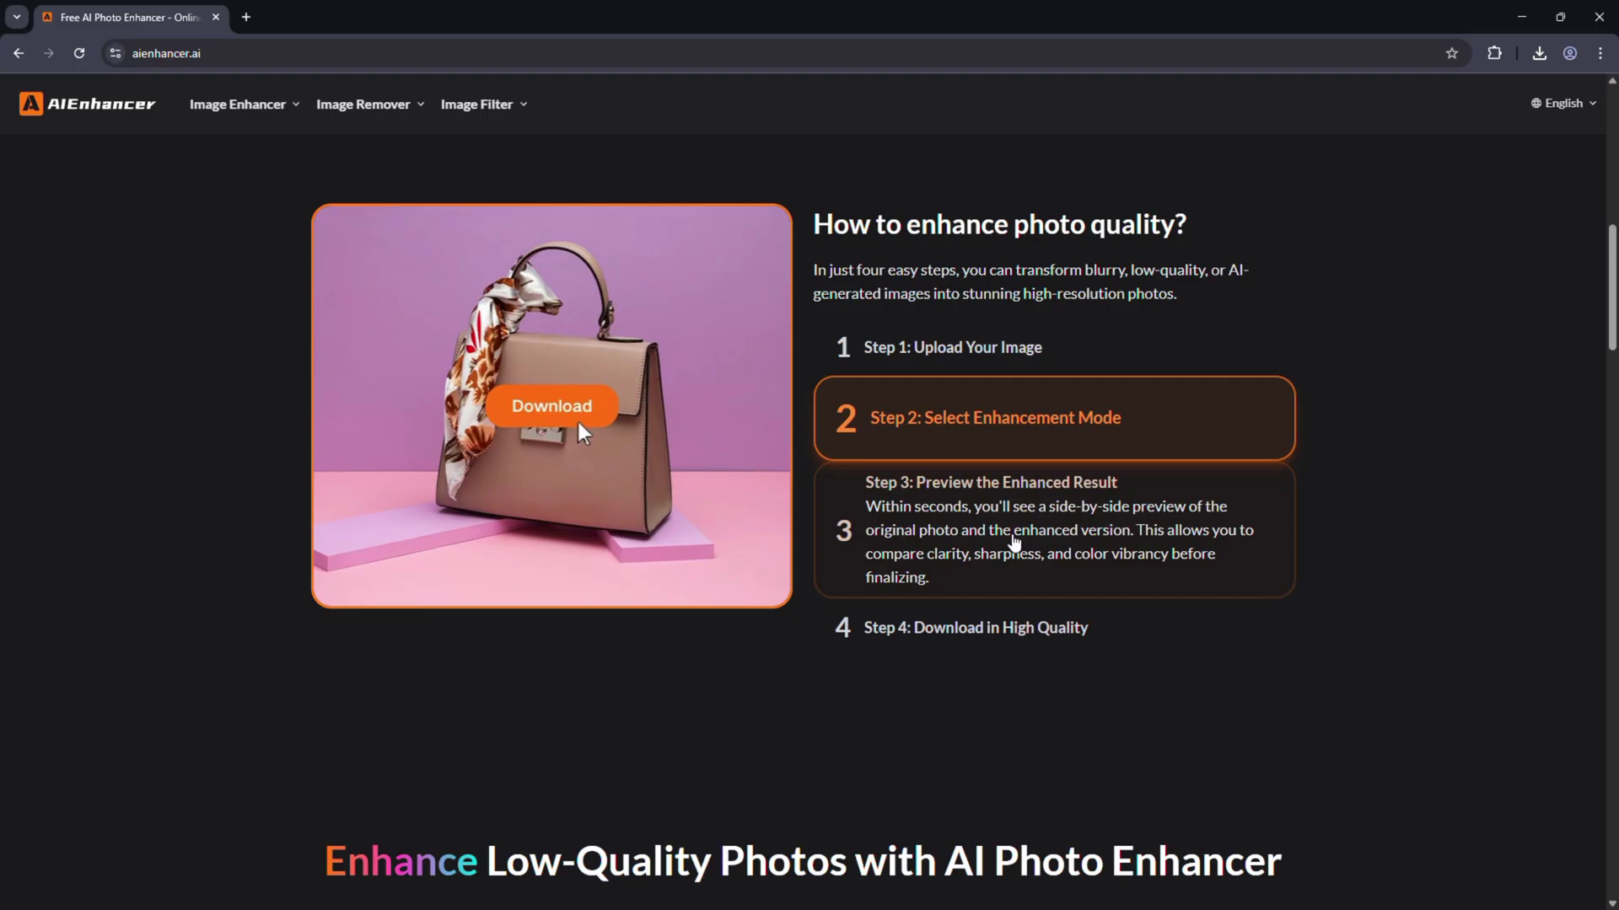
scroll(1015, 606, up, 7)
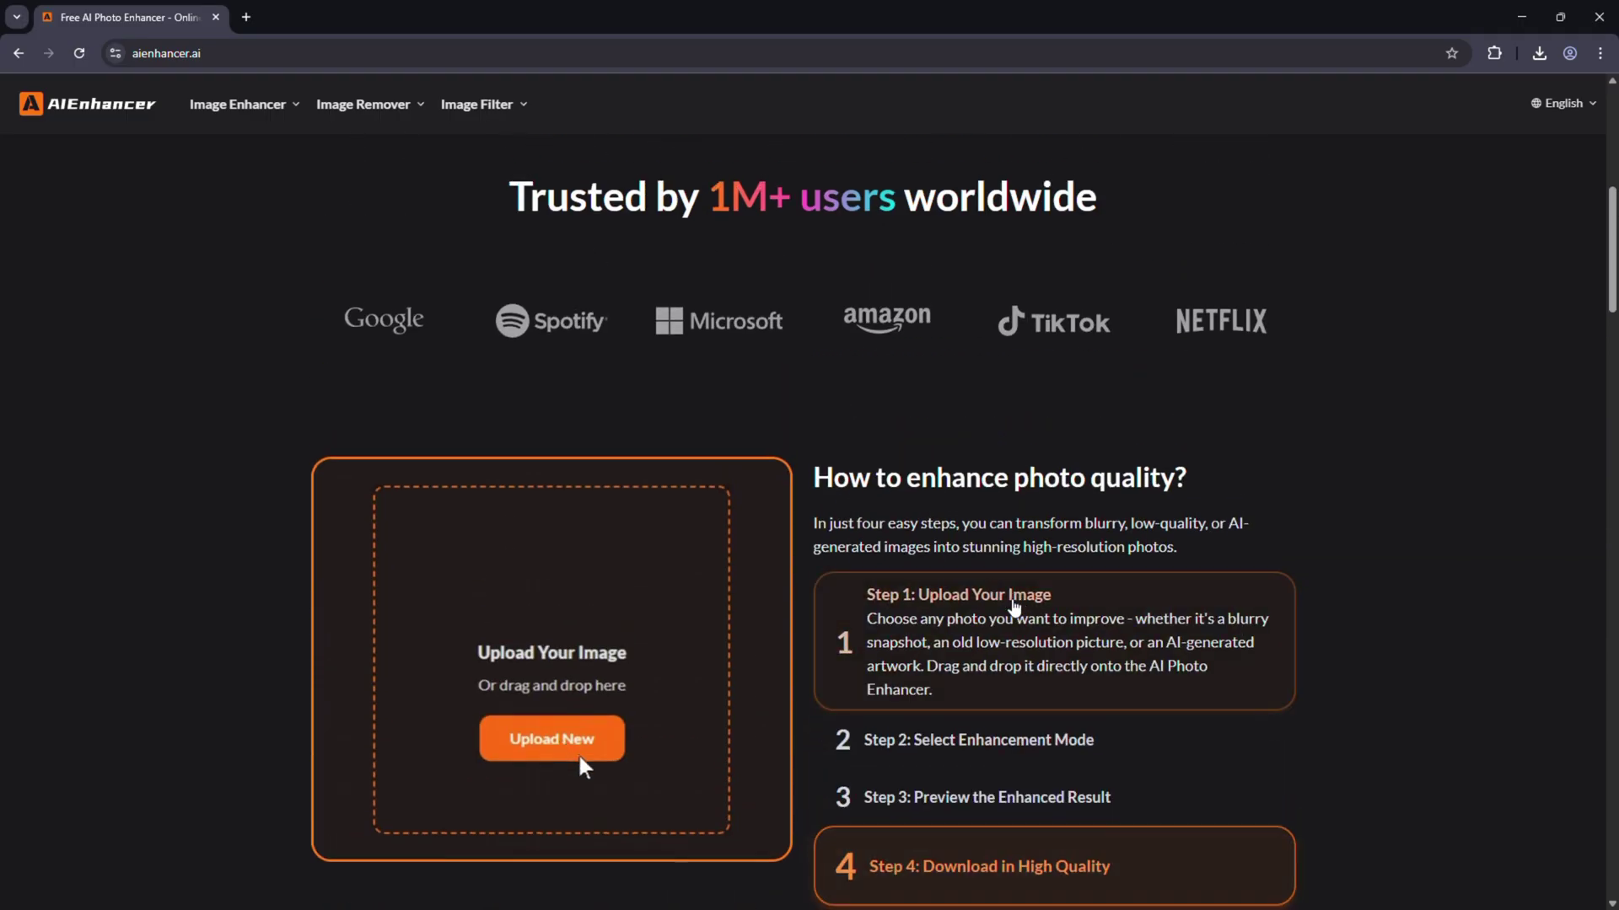
scroll(1037, 557, up, 4)
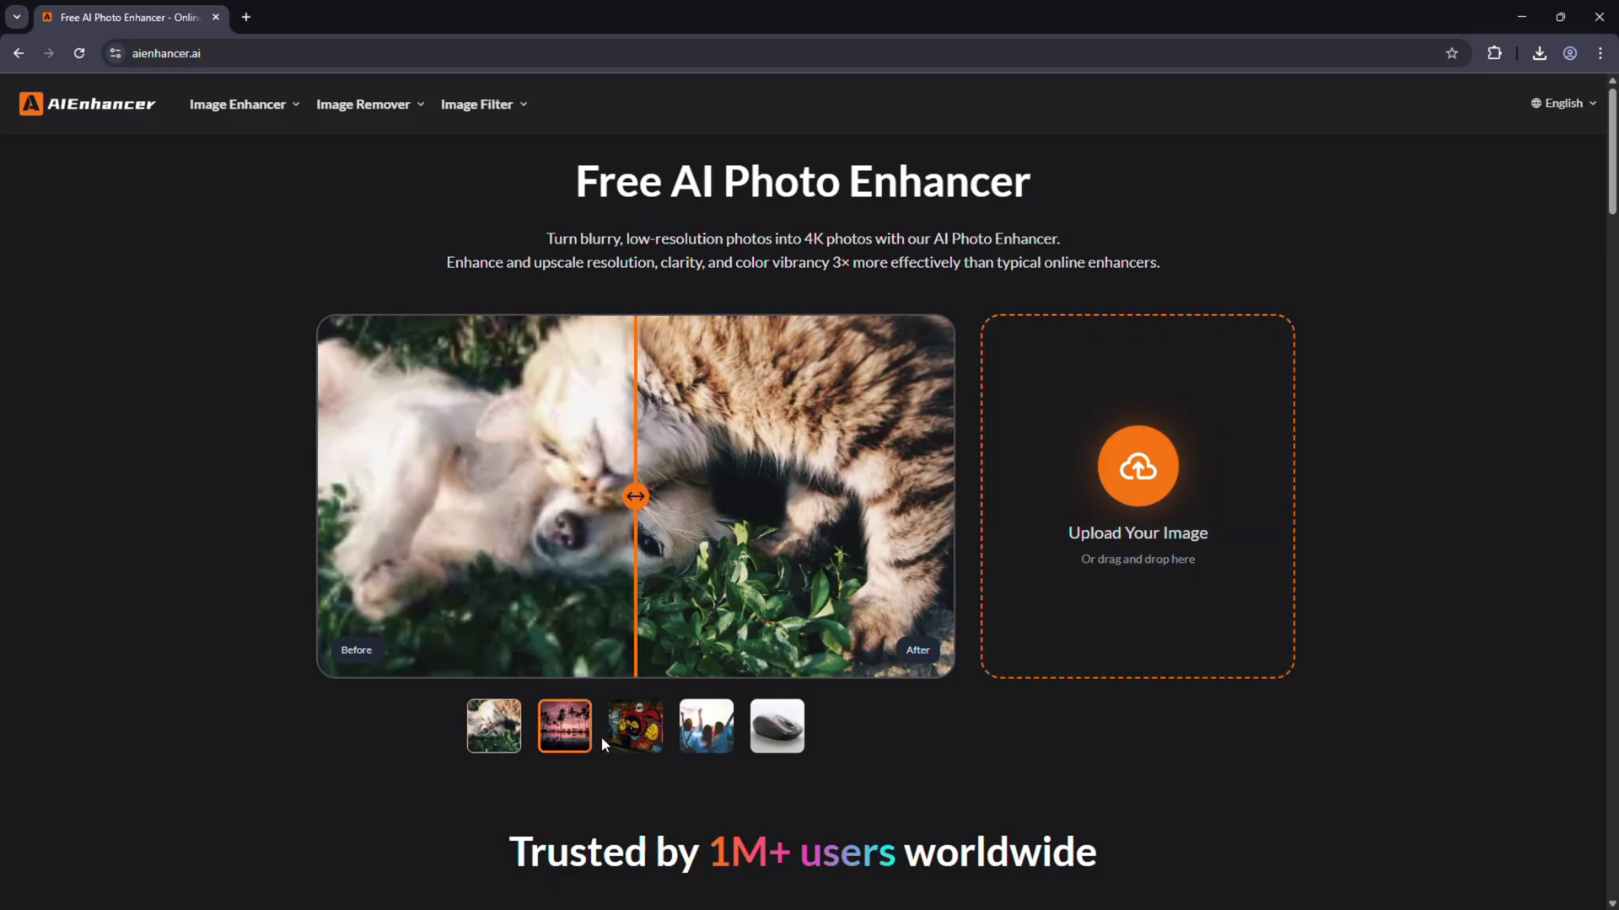
Cycle the demo through the graffiti, two-women and computer mouse samples.
click(628, 742)
click(698, 742)
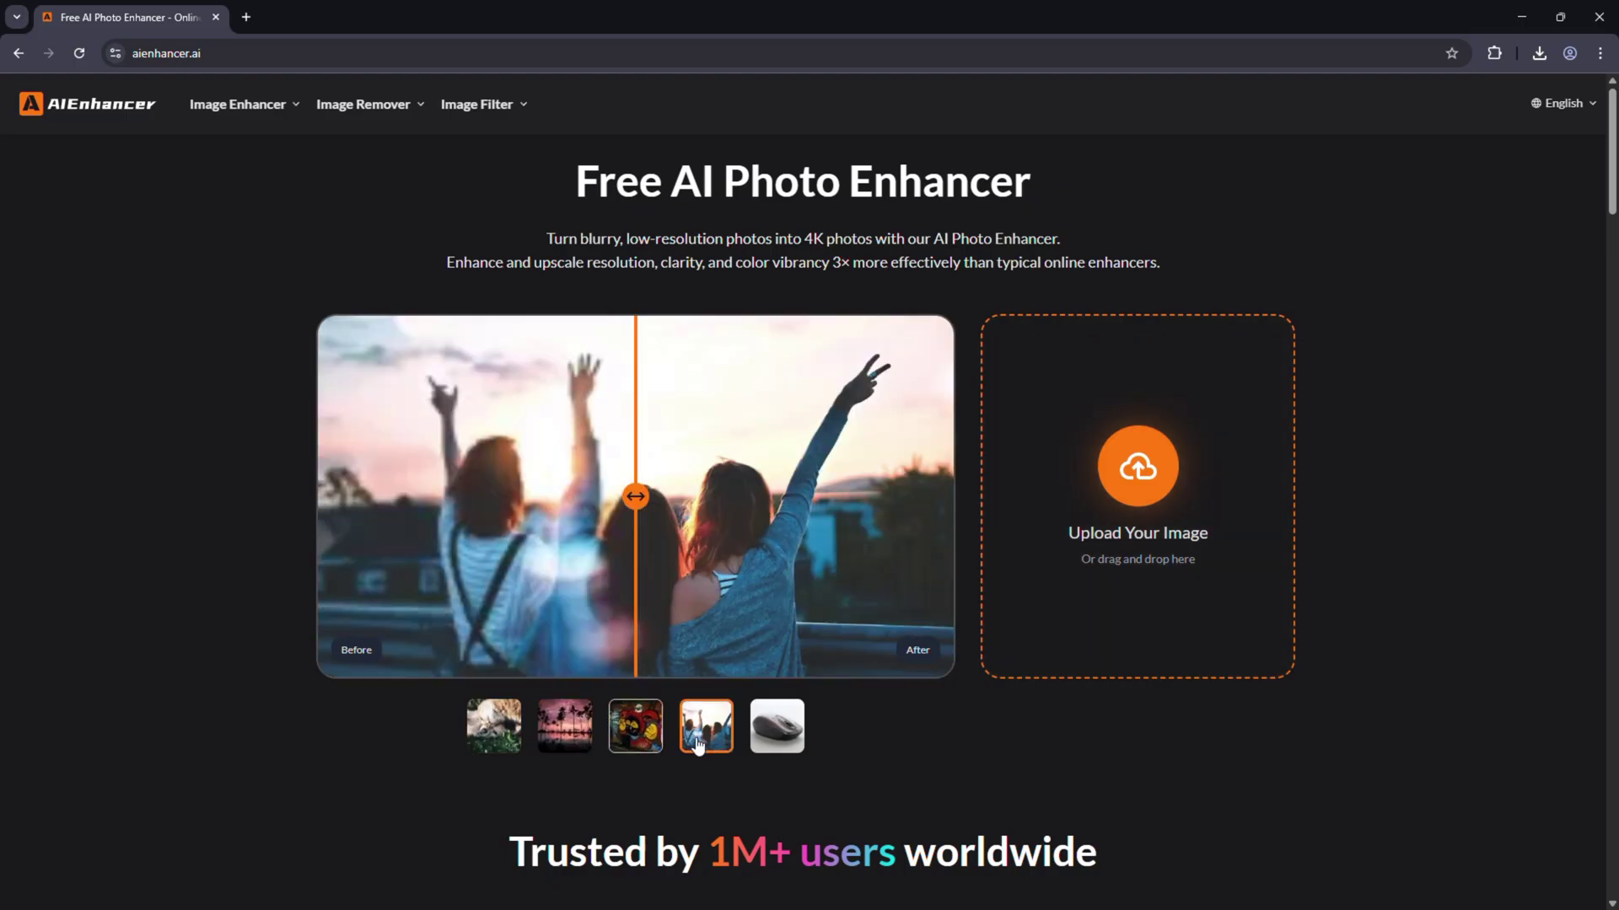
click(798, 745)
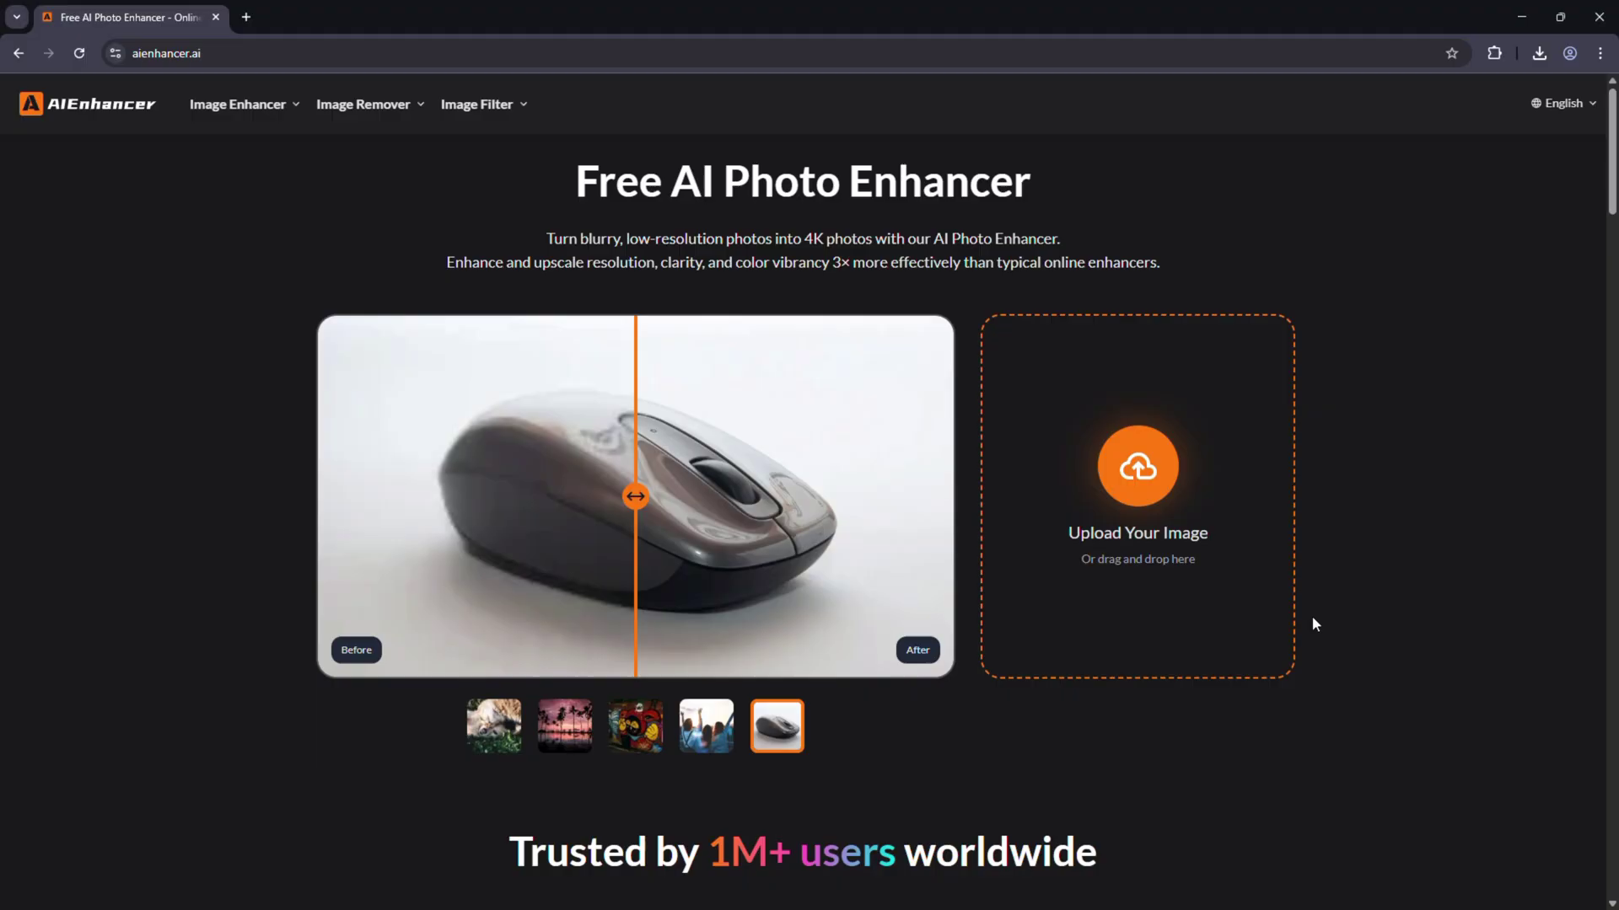